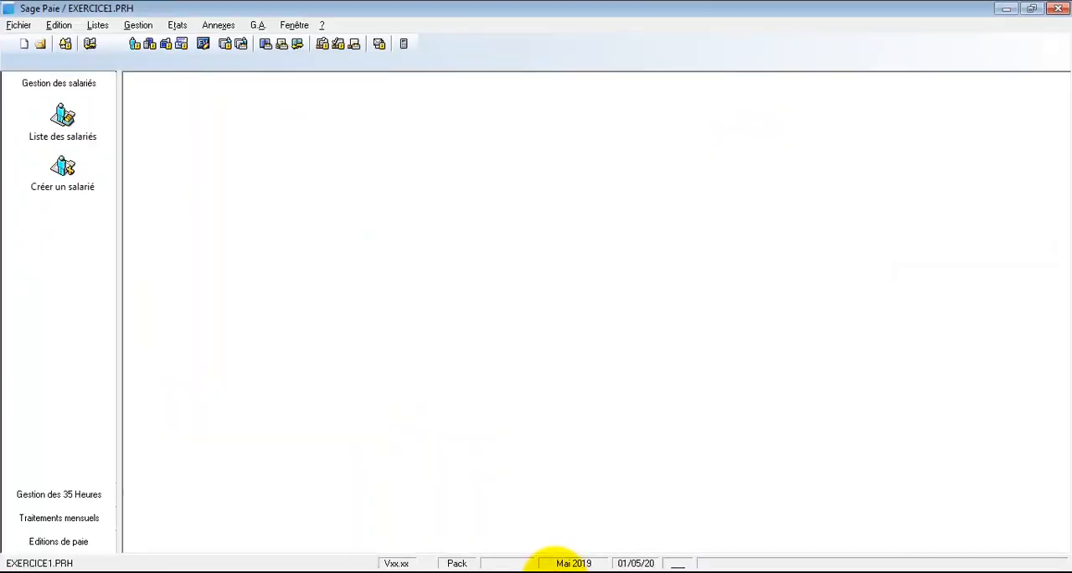
Step: Open the list of employees and start creating a new employee record
click(216, 149)
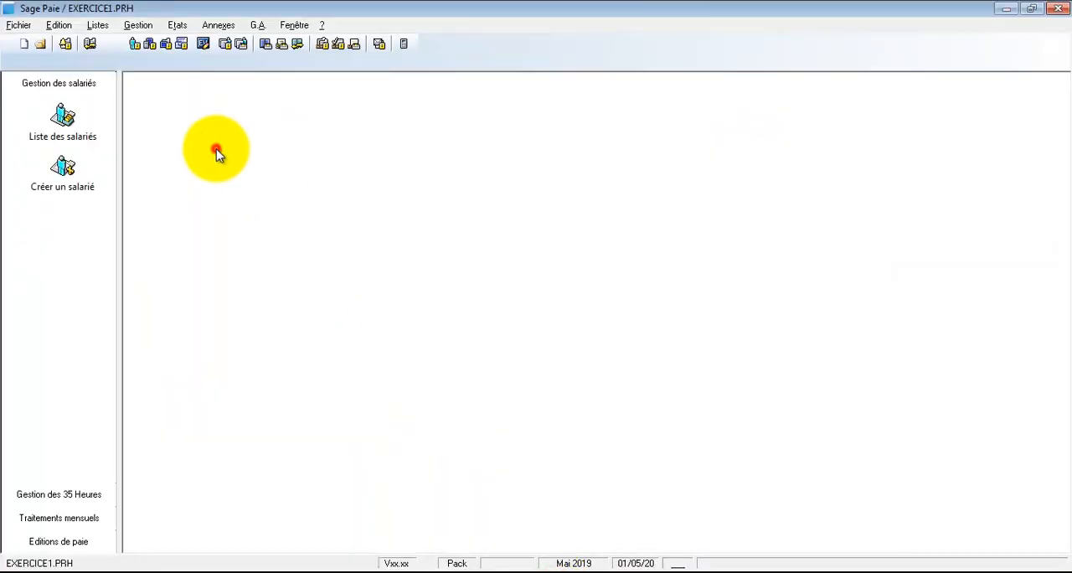
click(98, 25)
click(104, 44)
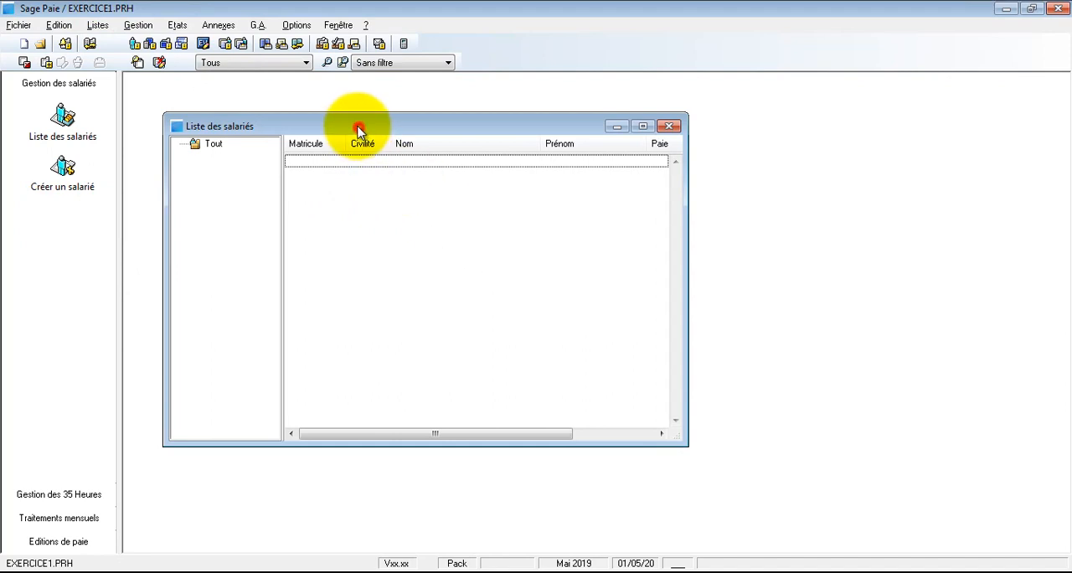
drag(360, 132, 350, 119)
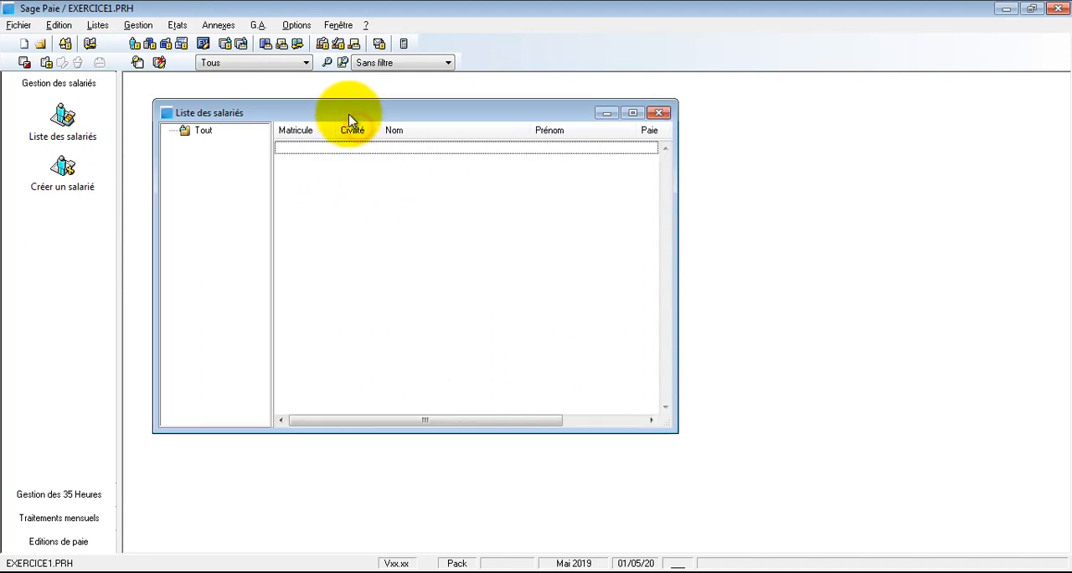
right_click(400, 218)
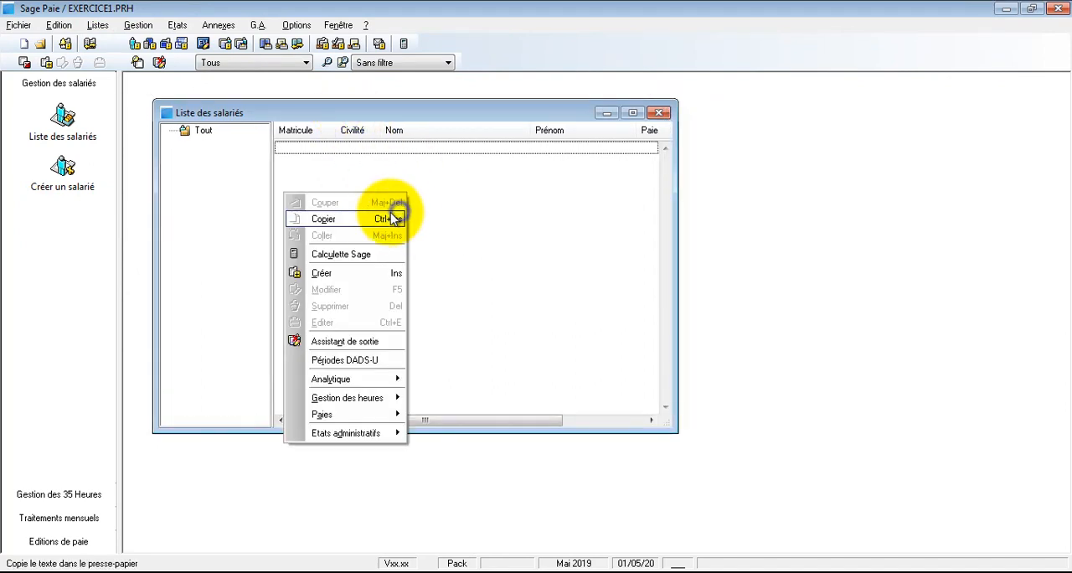
click(375, 275)
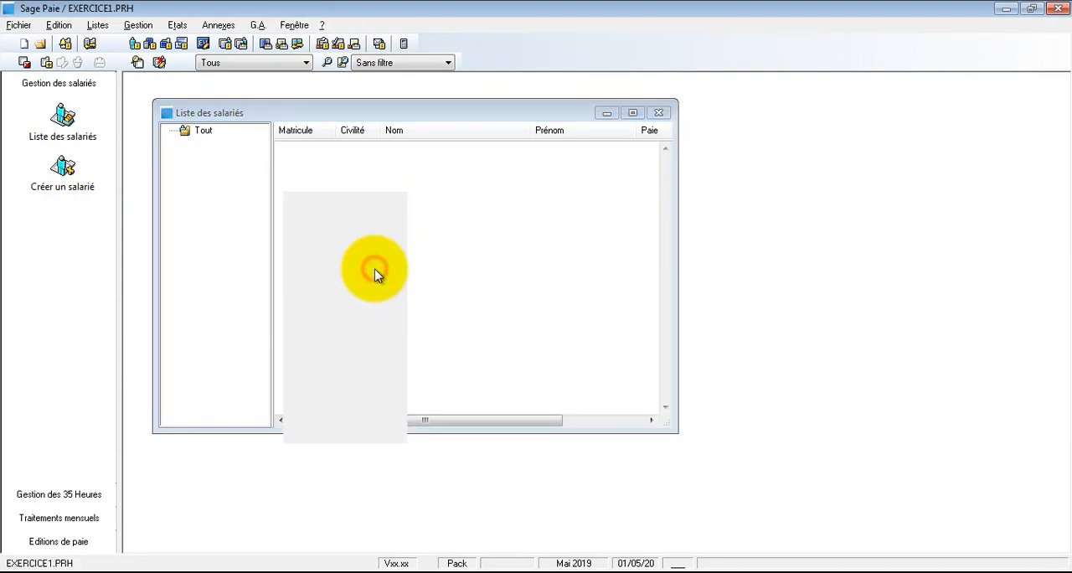
drag(480, 99, 465, 102)
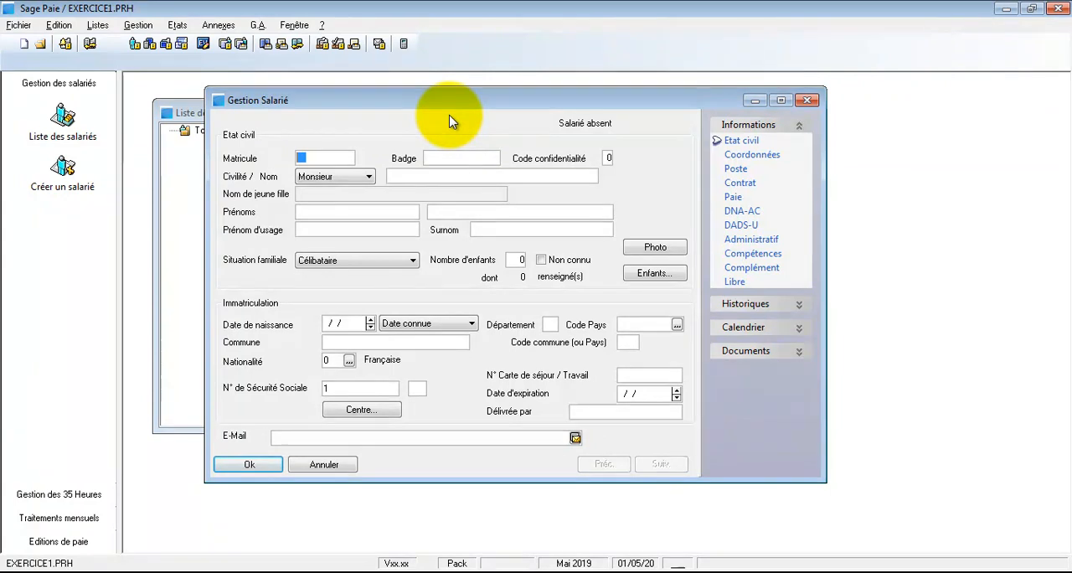
Step: Fill in the new employee's matricule, last name and first name, keeping the civility Monsieur
click(321, 155)
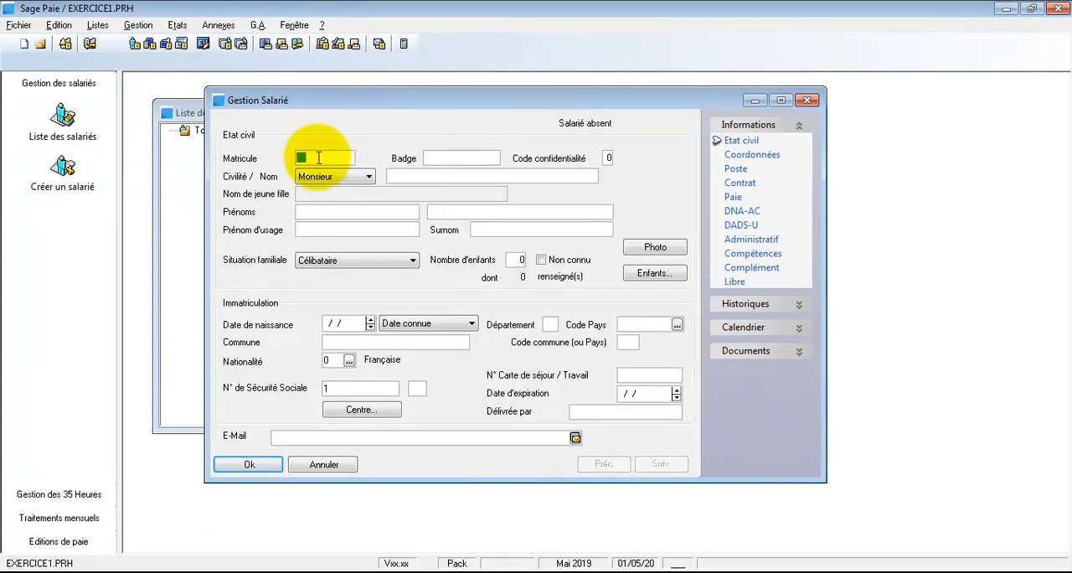
text(1001)
click(424, 175)
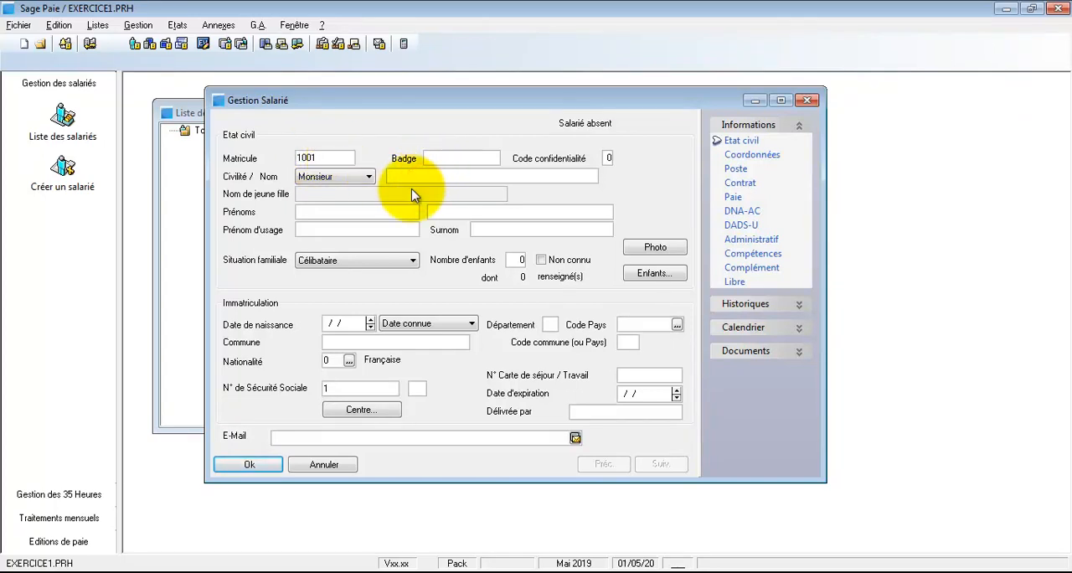
click(417, 175)
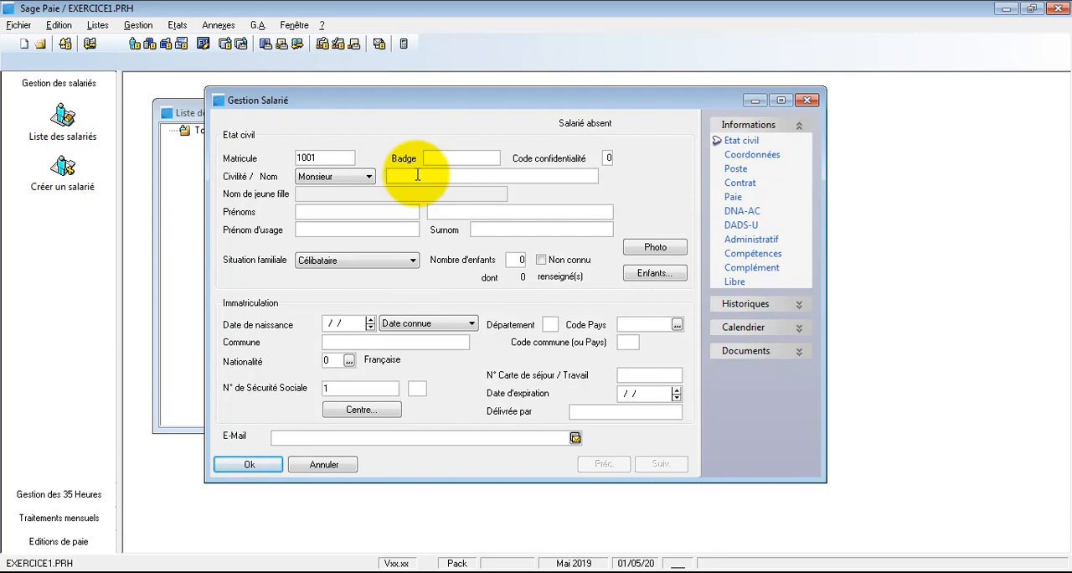
click(365, 176)
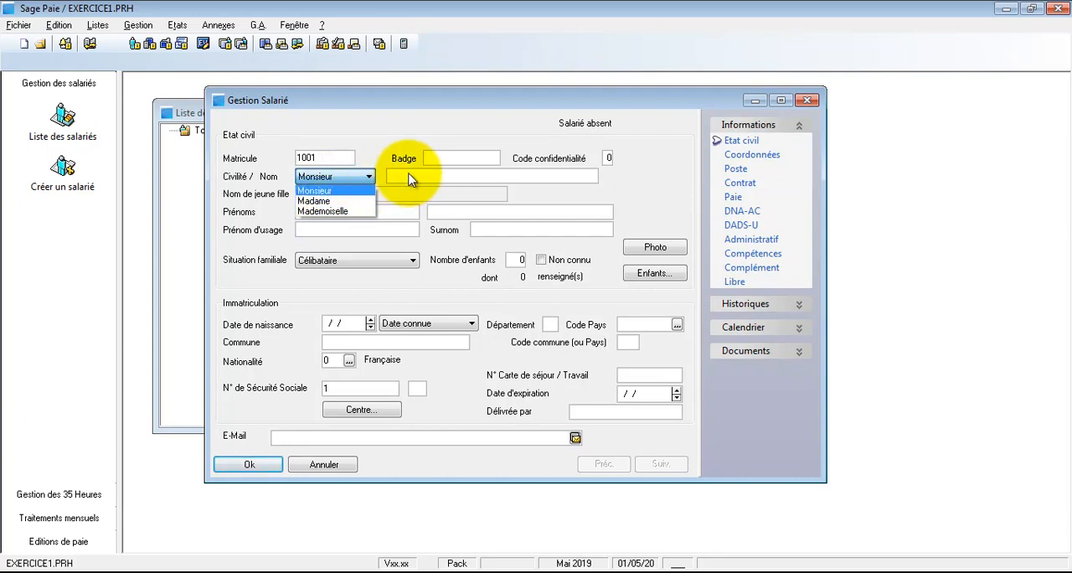
click(410, 175)
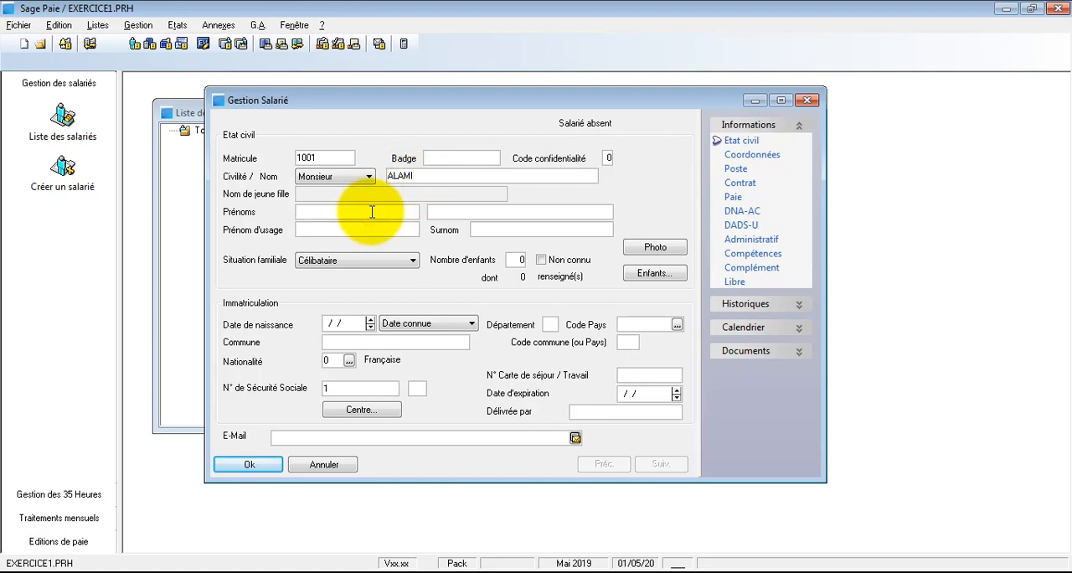
text(HAMID)
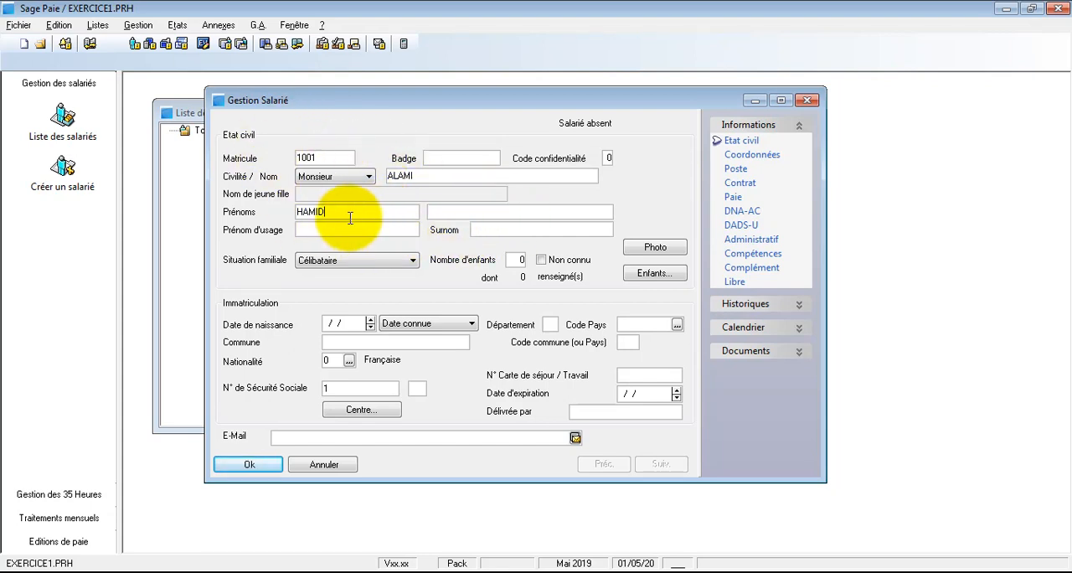
Step: Set the employee's family situation to Marié(e) and the number of children to 4
click(395, 258)
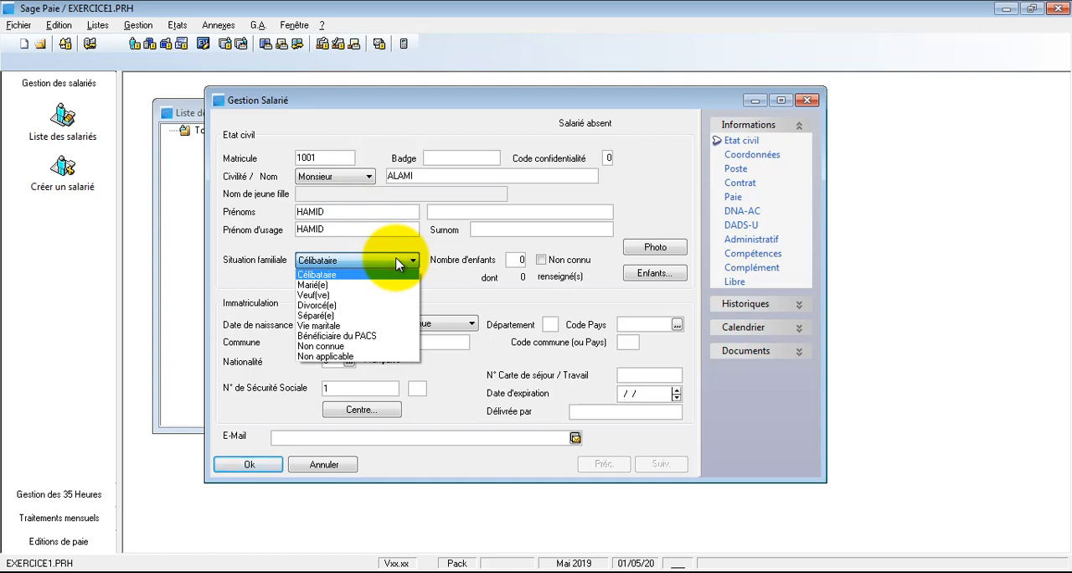
click(335, 286)
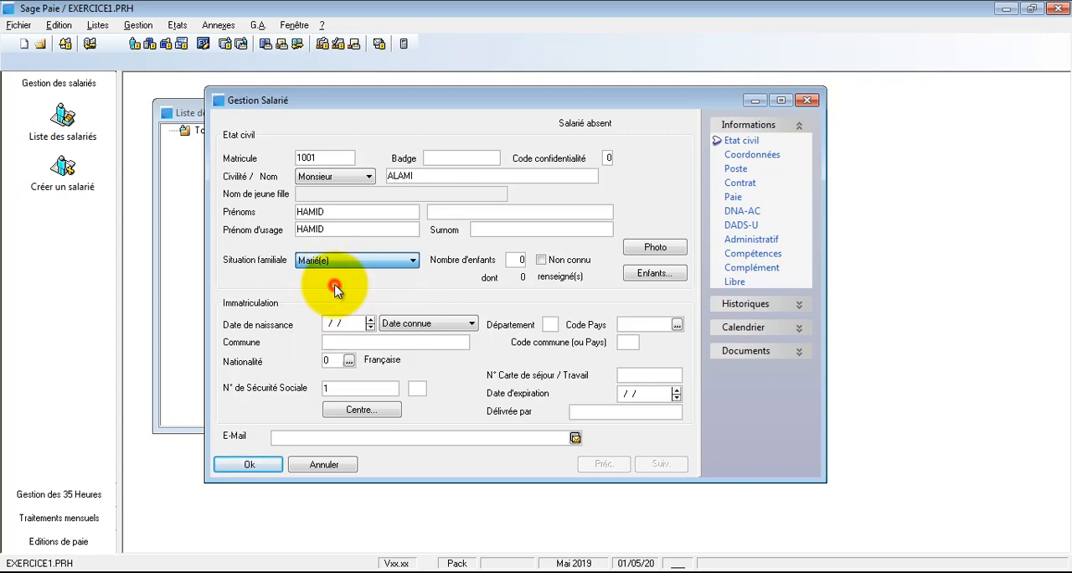
click(516, 260)
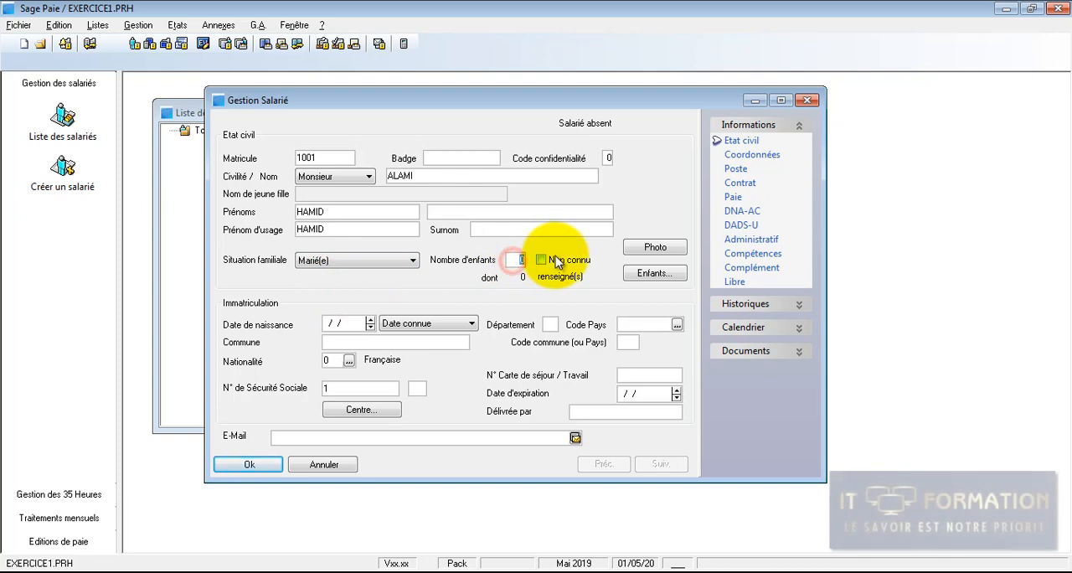
text(4)
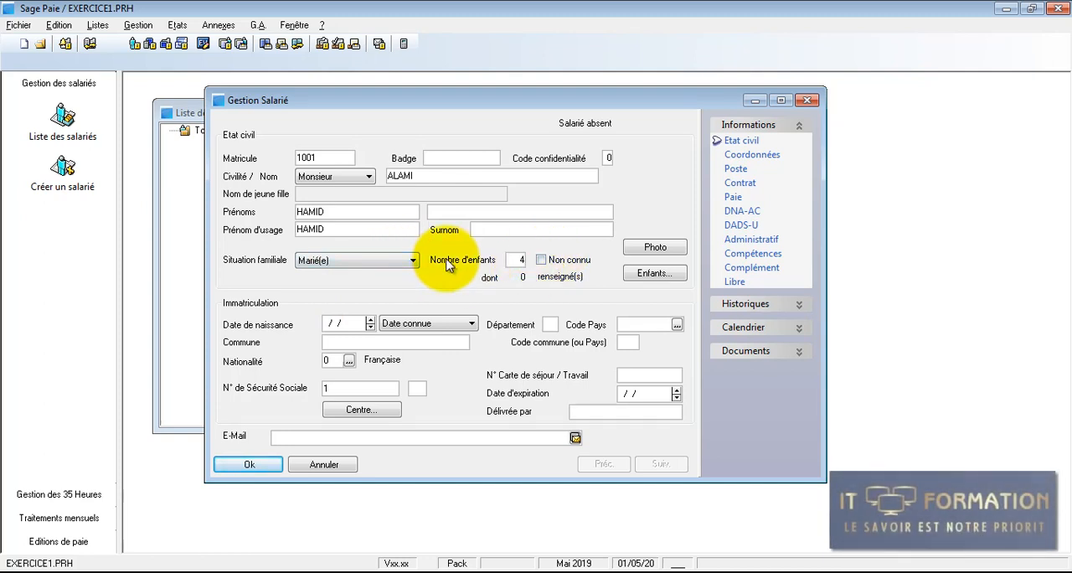
click(513, 260)
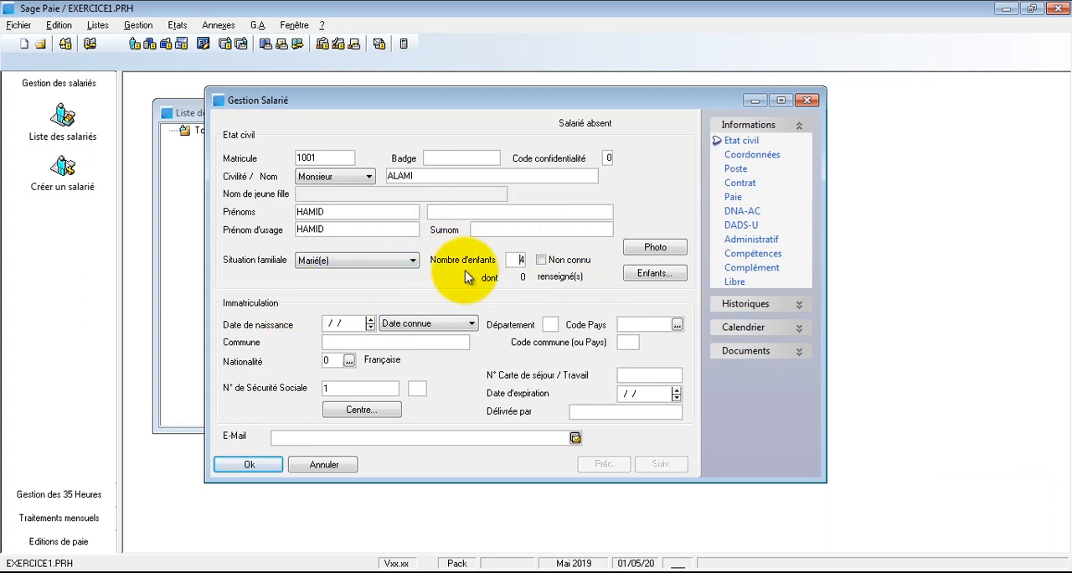
Step: Add the first child to the employee's children list with first name and birth date, sex Féminin, not marked as dependent
click(630, 272)
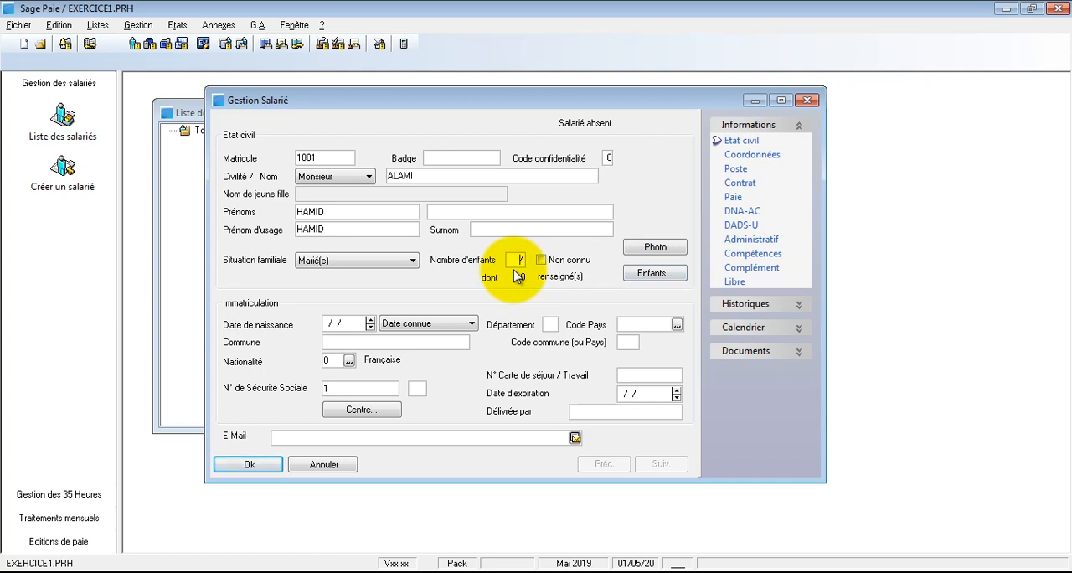
click(633, 273)
drag(383, 222, 303, 154)
click(310, 281)
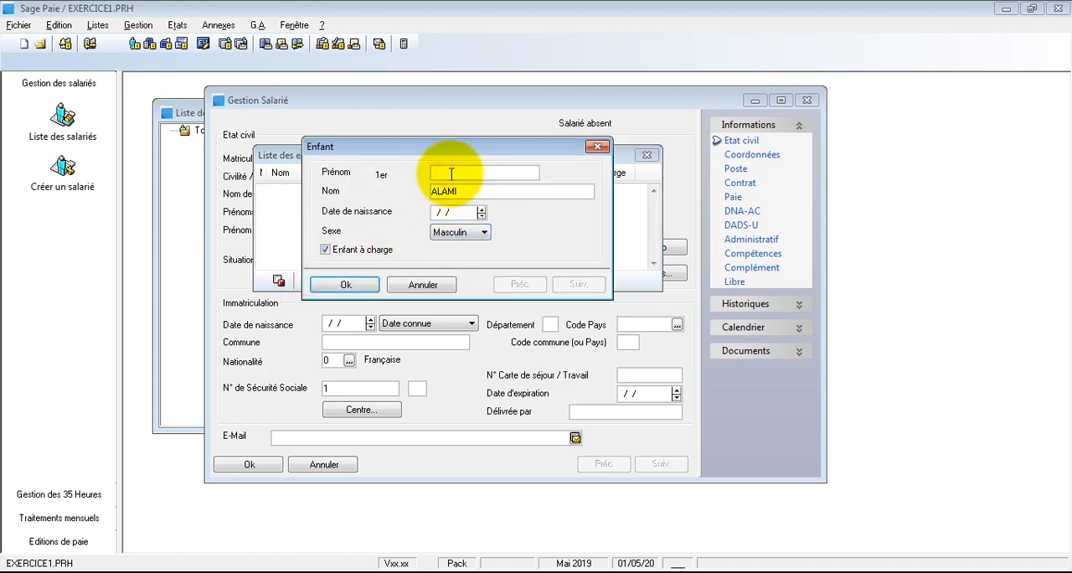
text(HANANE)
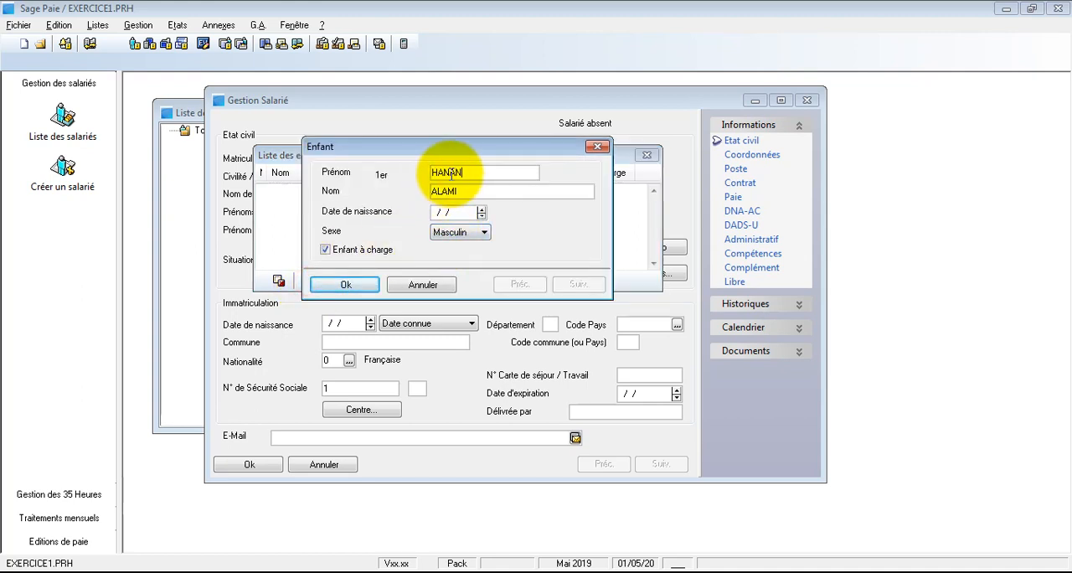
click(439, 212)
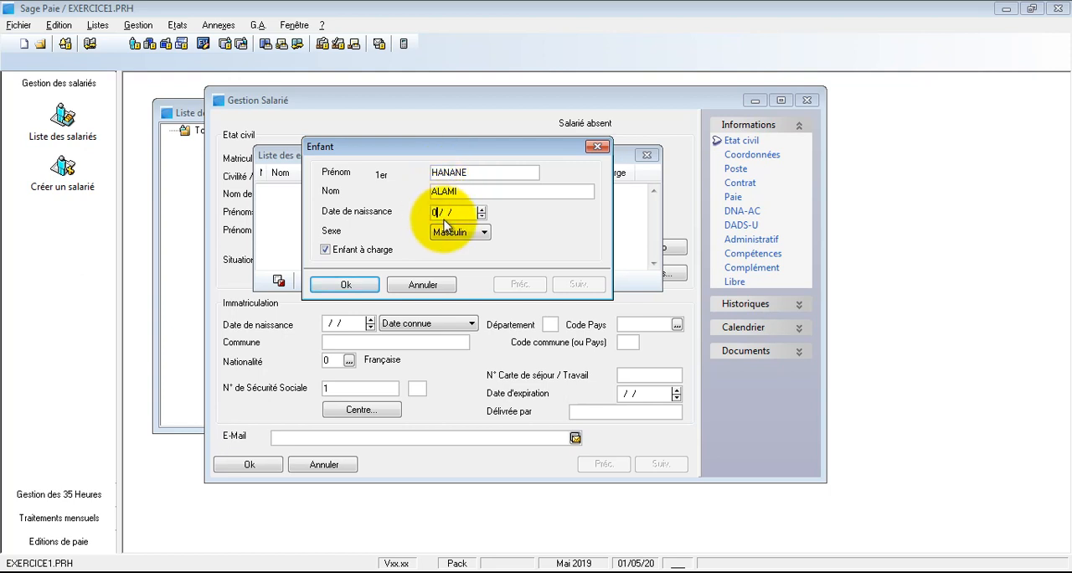
text(02/11)
click(452, 232)
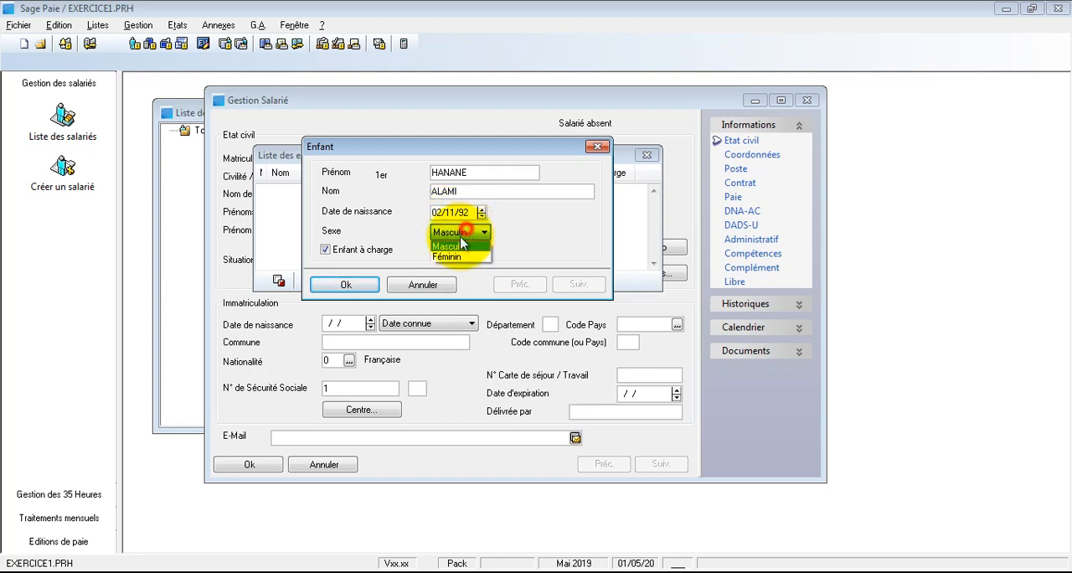
click(452, 253)
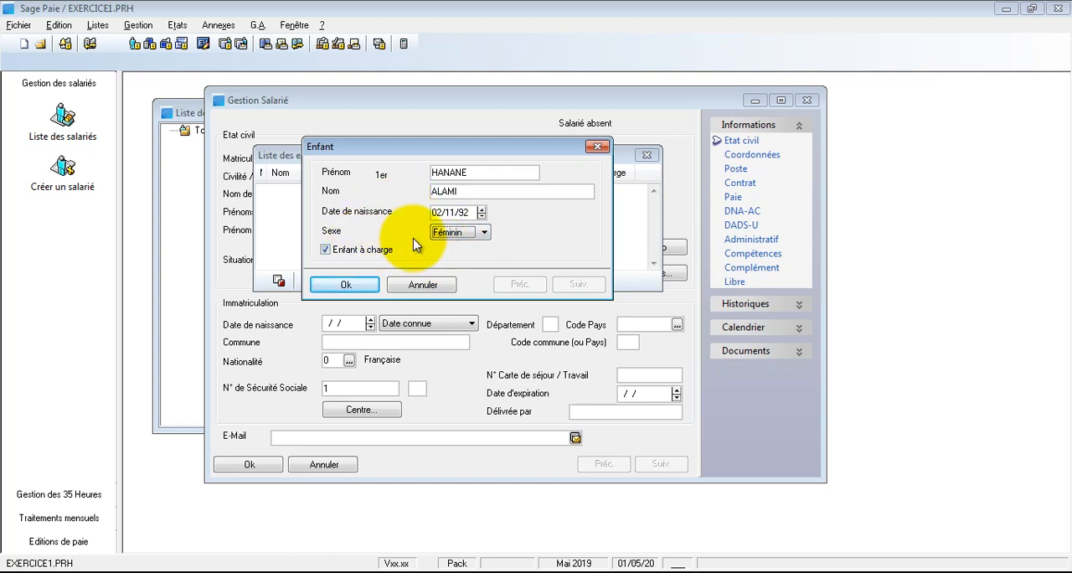
click(367, 251)
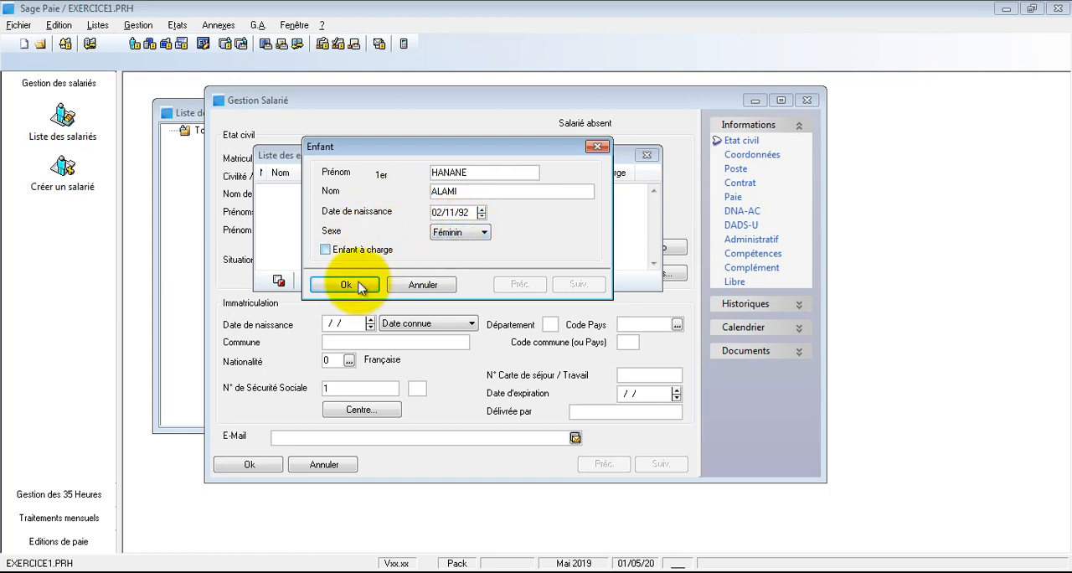
click(345, 285)
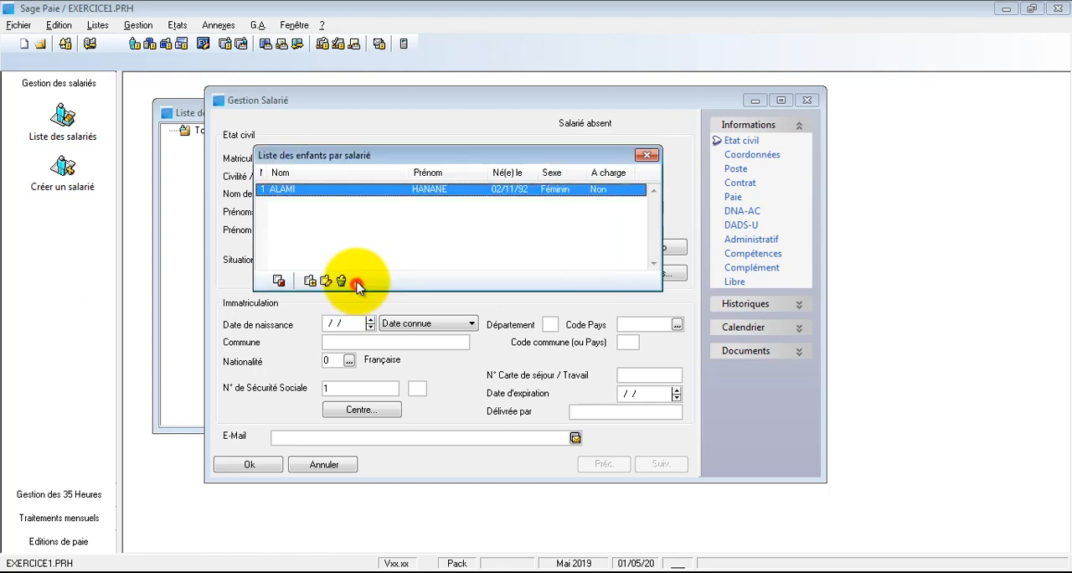
Step: Add the second child with first name and birth date, keeping sex Masculin and unmarking Enfant à charge
click(309, 280)
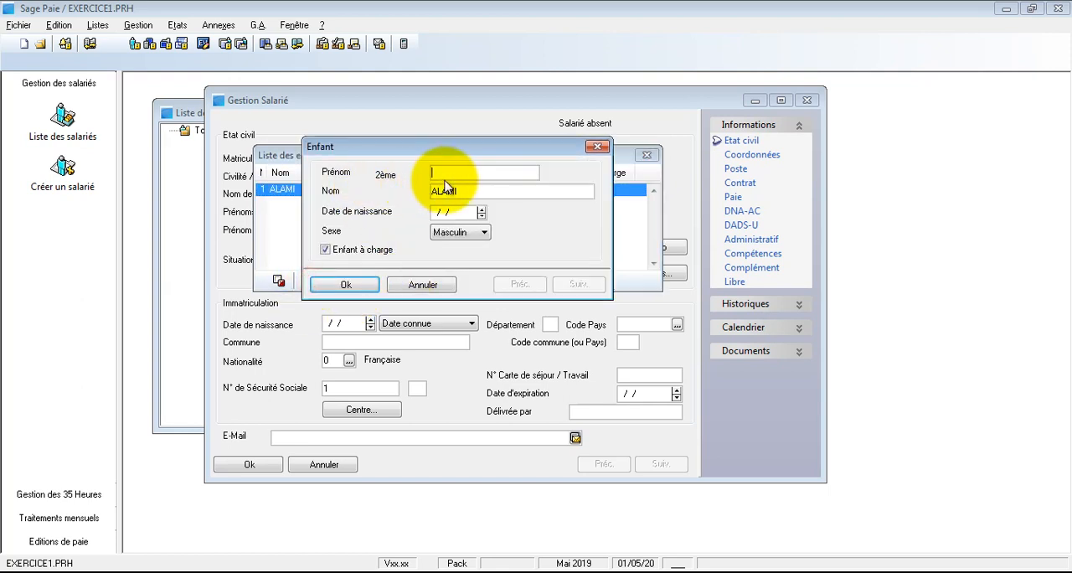
text(BADR)
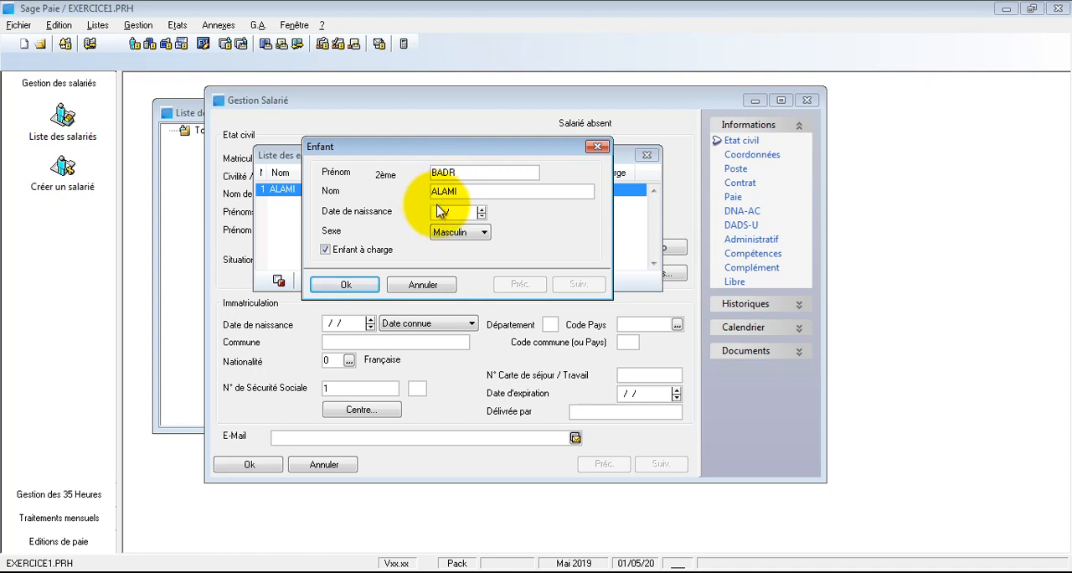
click(438, 209)
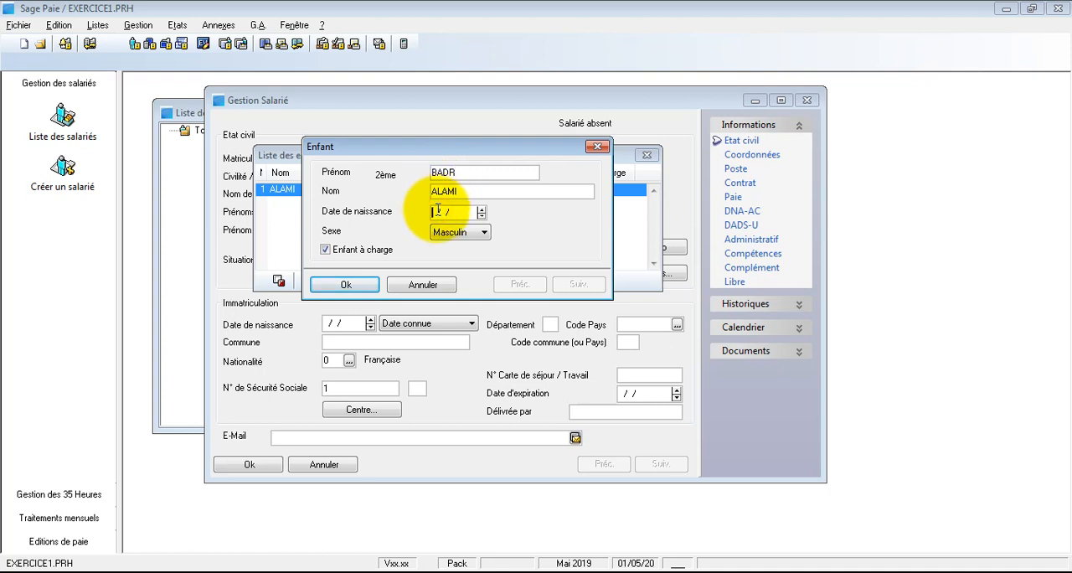
text(20/05)
click(352, 247)
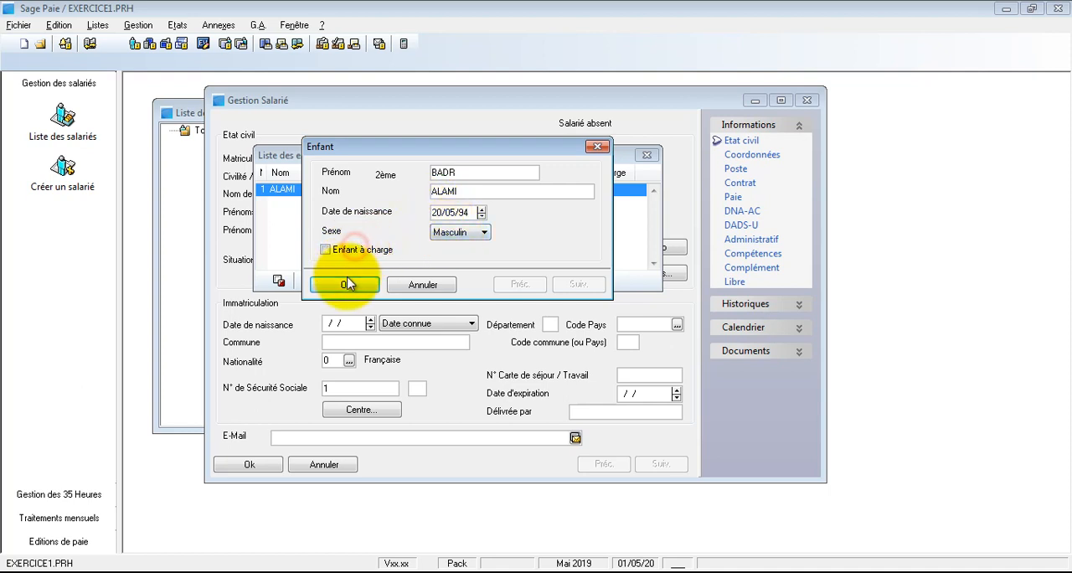
click(347, 285)
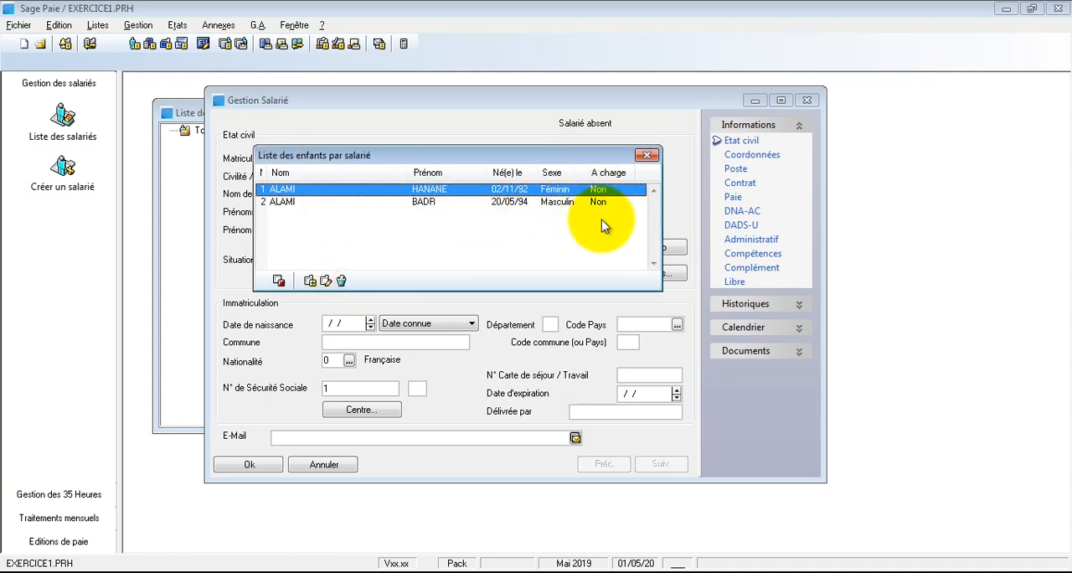
Step: Add the third child with first name and birth date, set the sex to Féminin and keep Enfant à charge marked
click(310, 280)
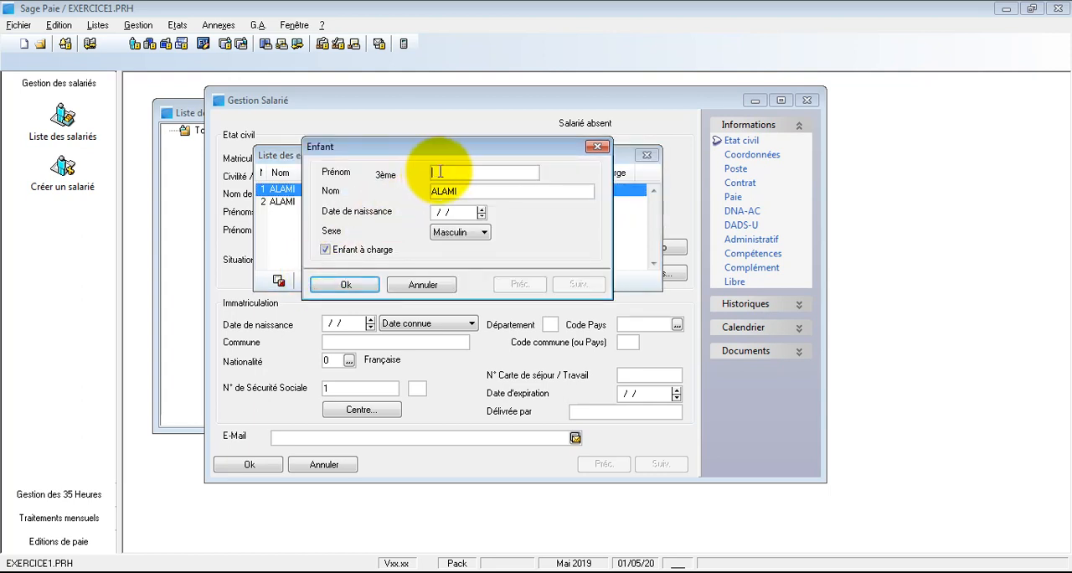
drag(459, 149, 465, 235)
text(YASSM)
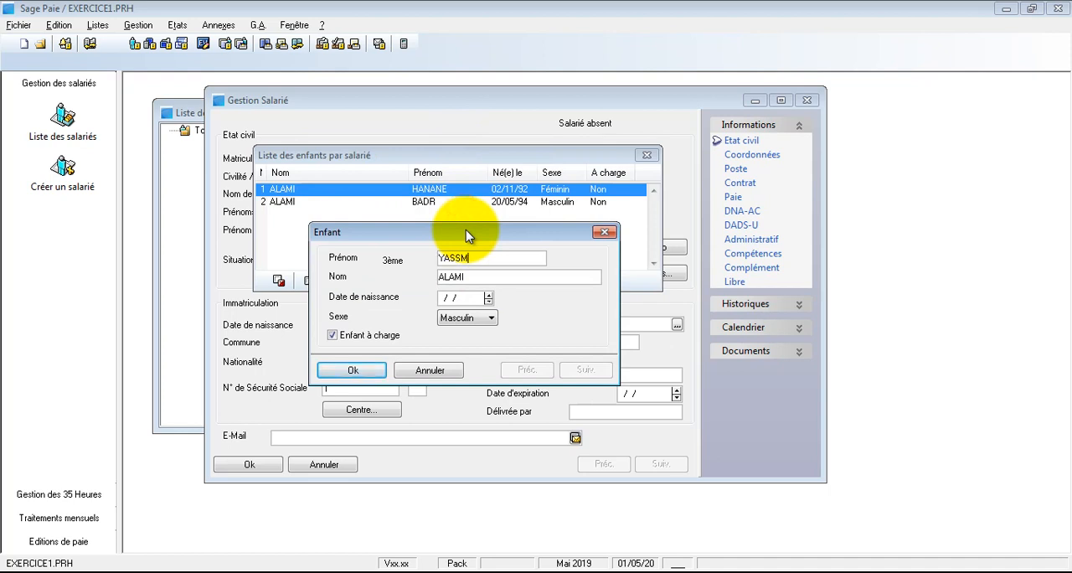
text(INE)
click(444, 298)
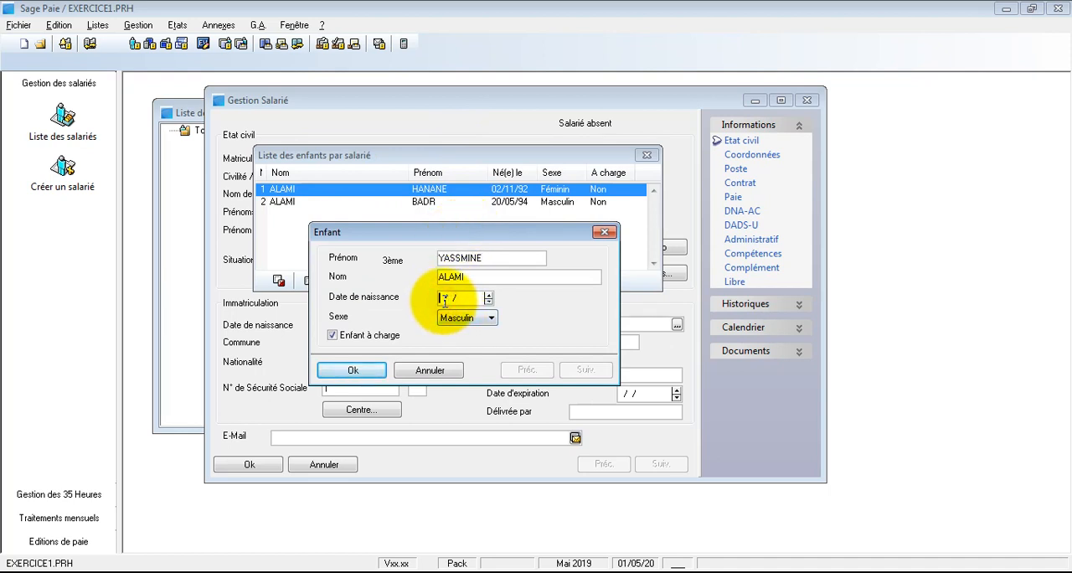
text(13)
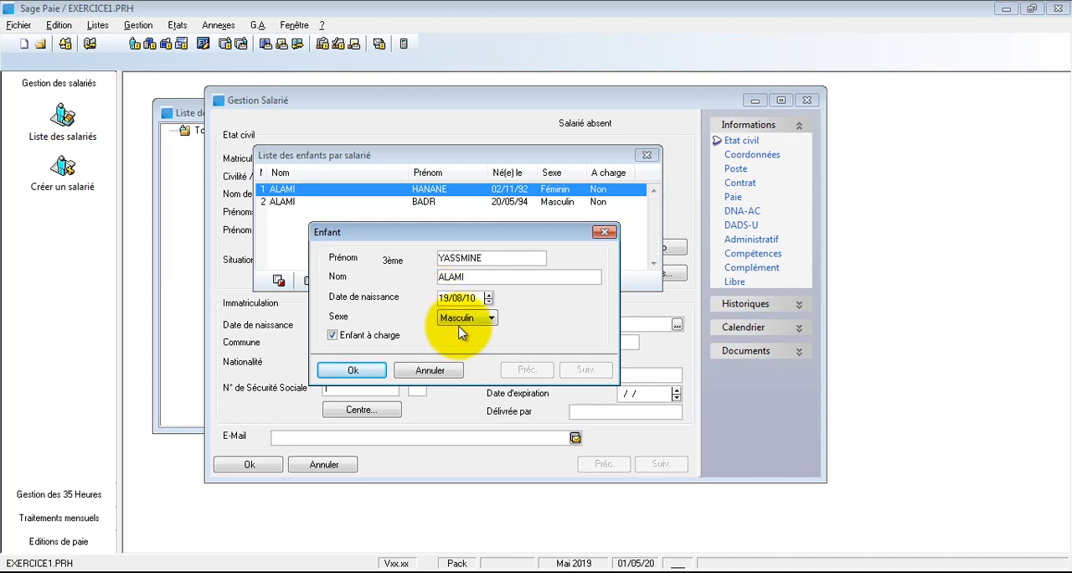
click(465, 318)
click(465, 343)
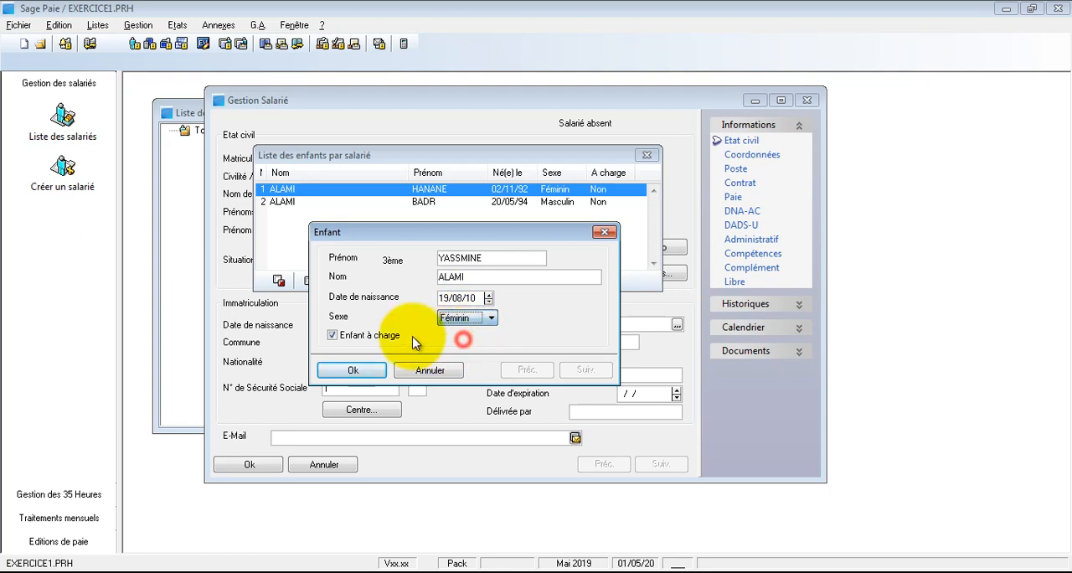
click(365, 369)
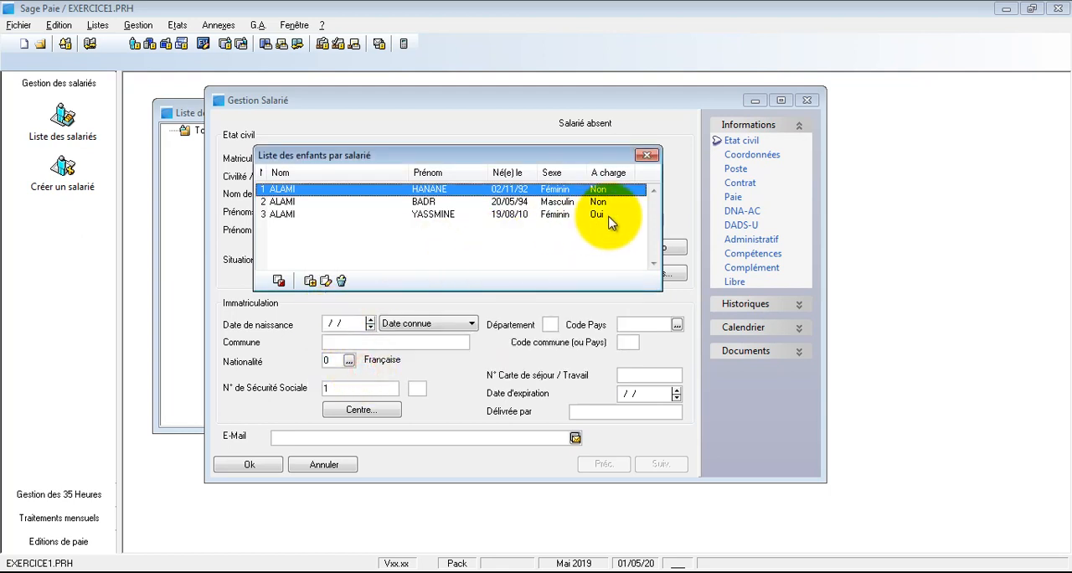
Step: Add the fourth child with first name and birth date, keeping sex Masculin and Enfant à charge marked, and close the children list
click(309, 281)
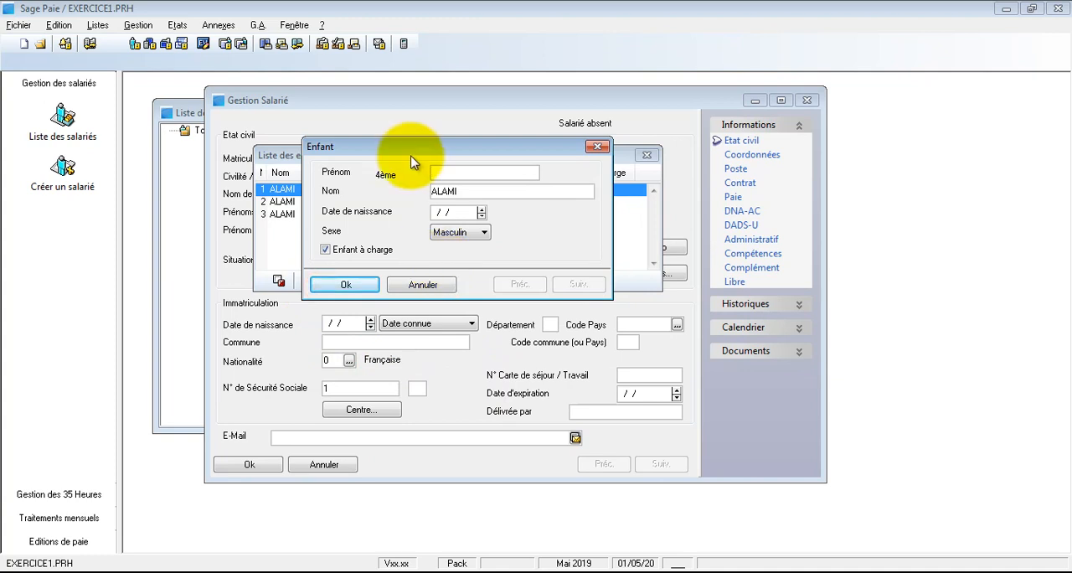
drag(421, 147, 436, 255)
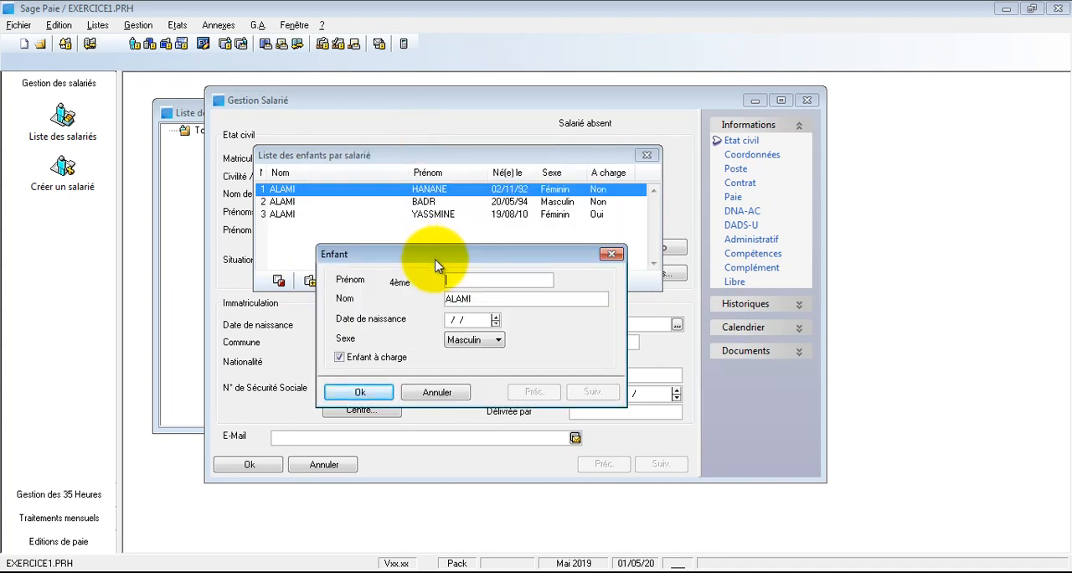
text(YASSINE)
key(Tab)
key(Tab)
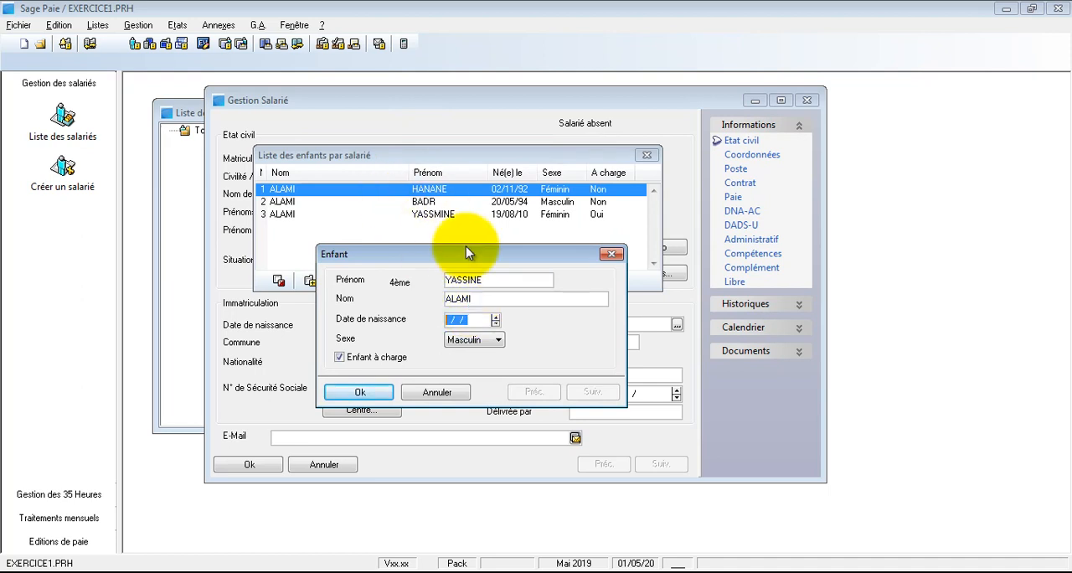
text(20/12/12)
key(shift+Tab)
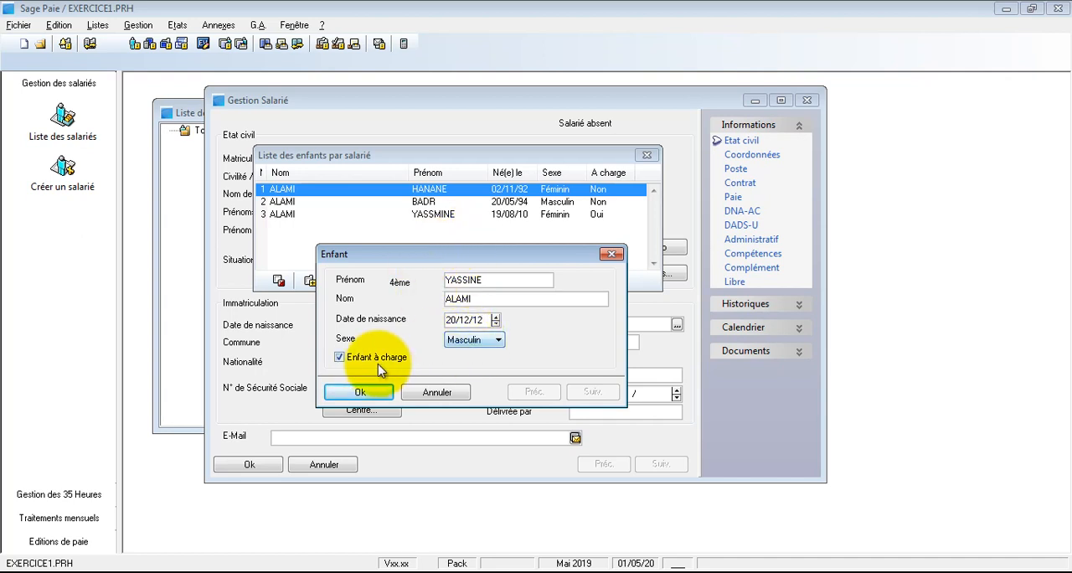
click(359, 392)
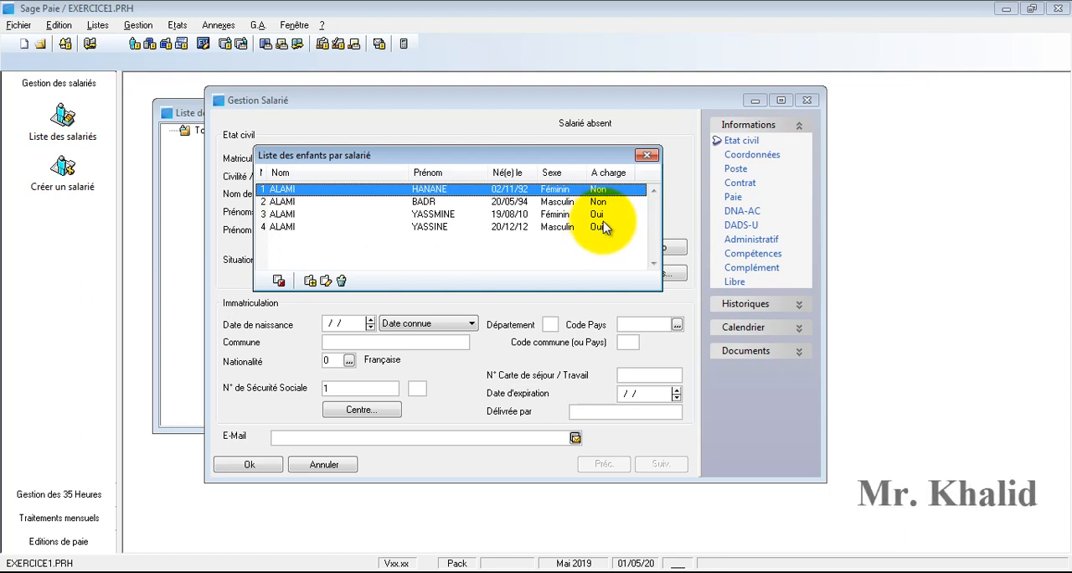
click(646, 157)
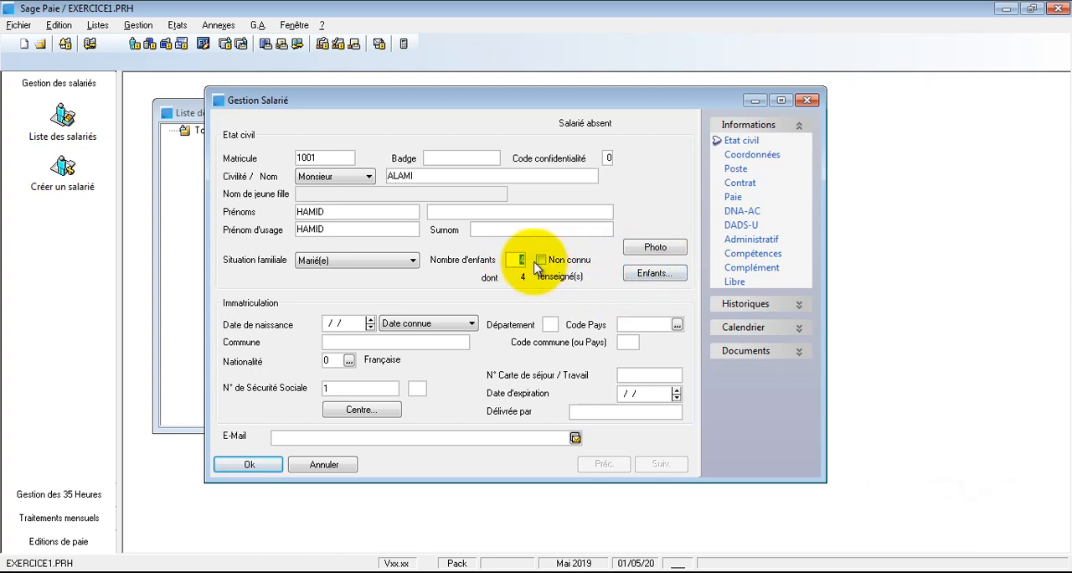
Step: Look up the constant NBENFANT (Nombre d'enfants du salarié) in the list of constants and view its definition
click(97, 26)
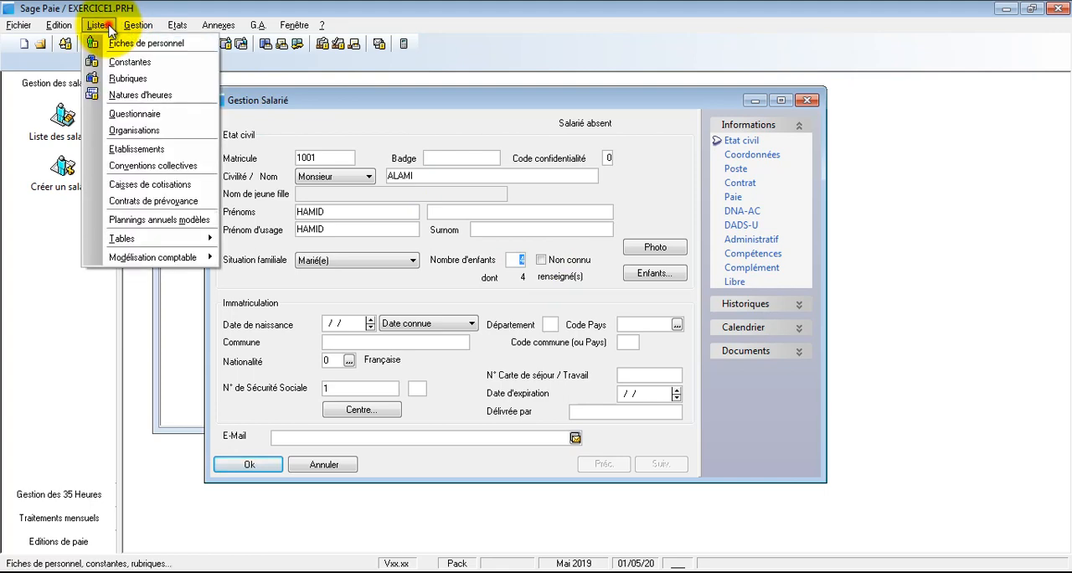
click(113, 65)
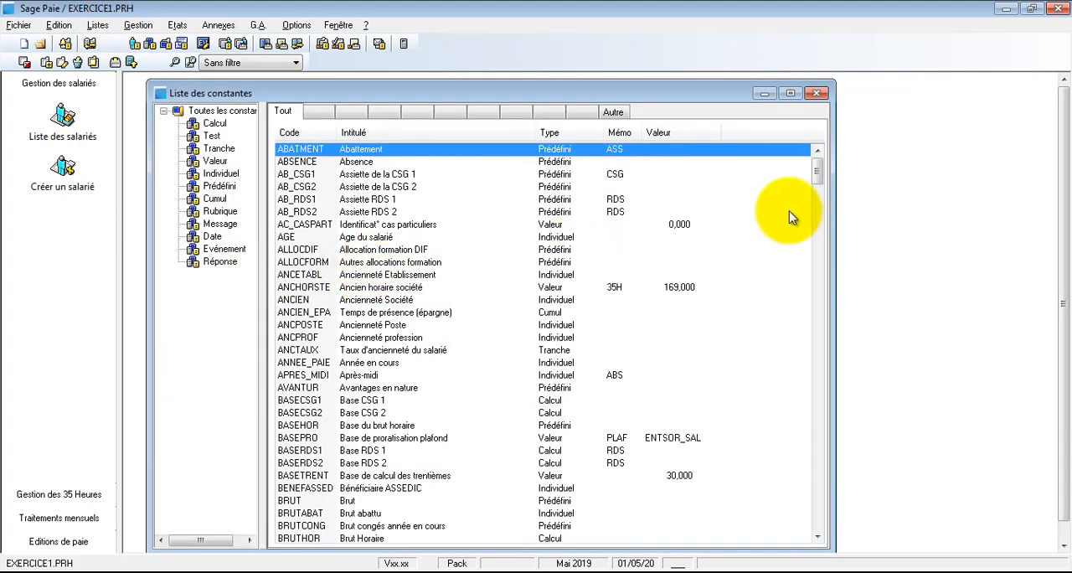
drag(818, 170, 820, 399)
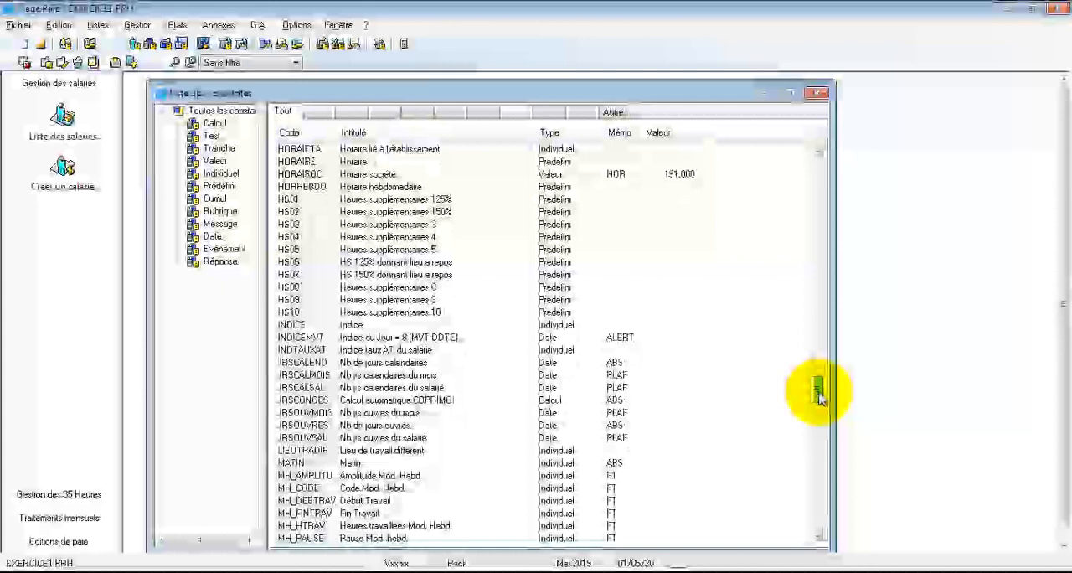
drag(820, 398, 817, 419)
click(430, 274)
click(438, 287)
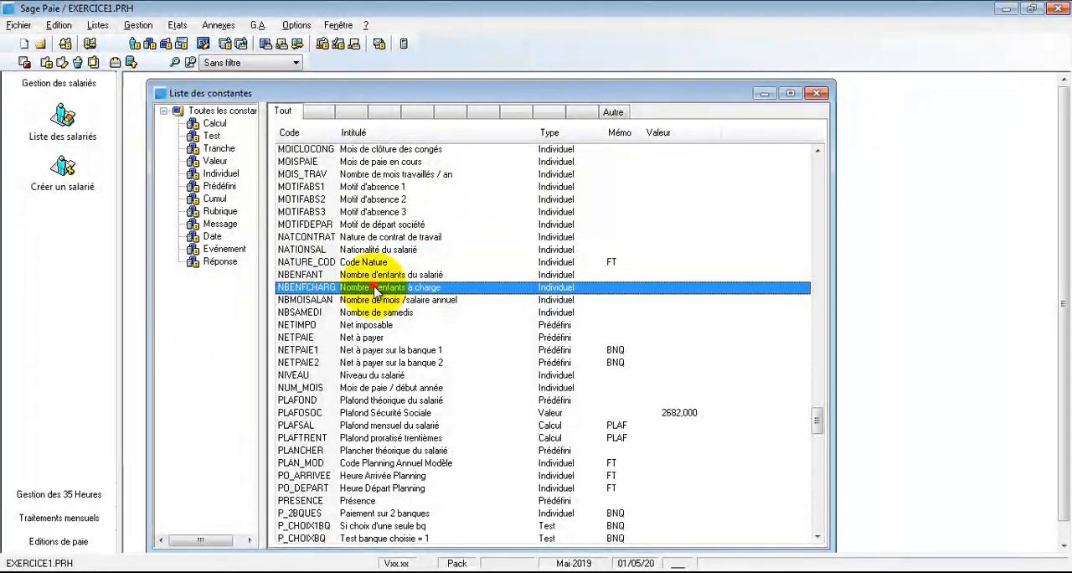
click(410, 275)
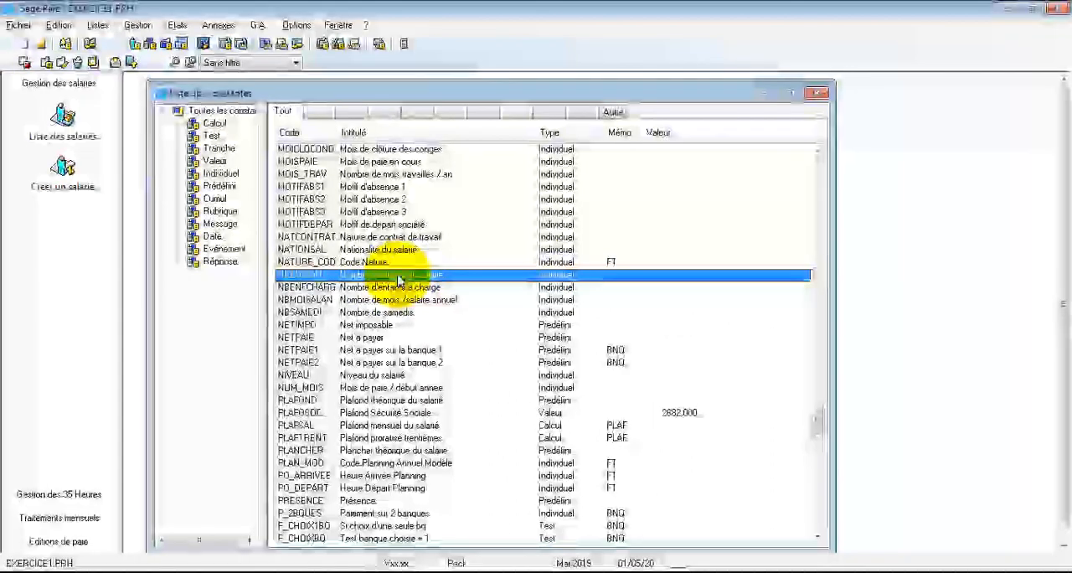
double_click(393, 278)
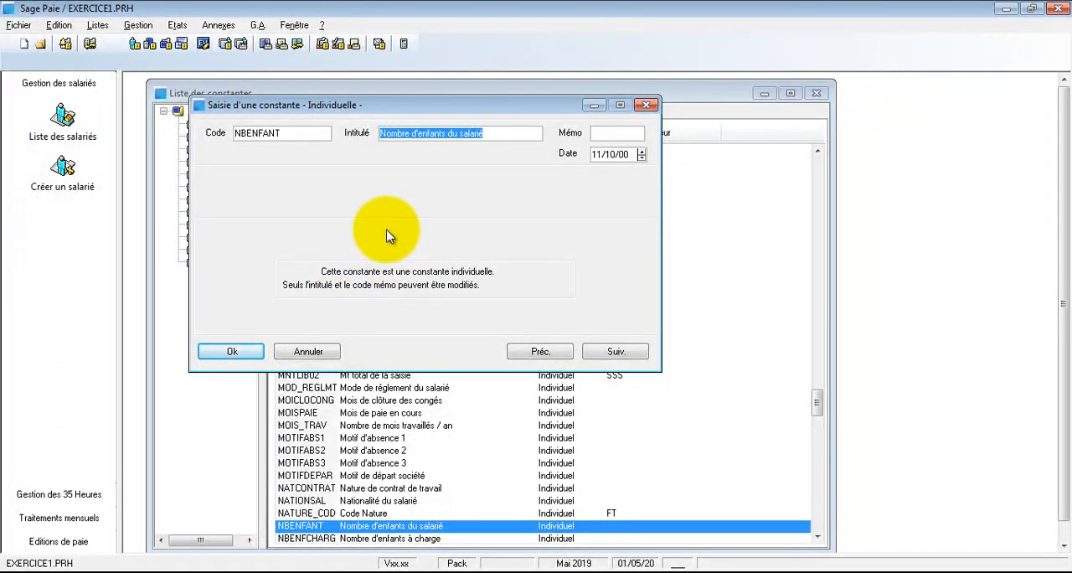
click(242, 351)
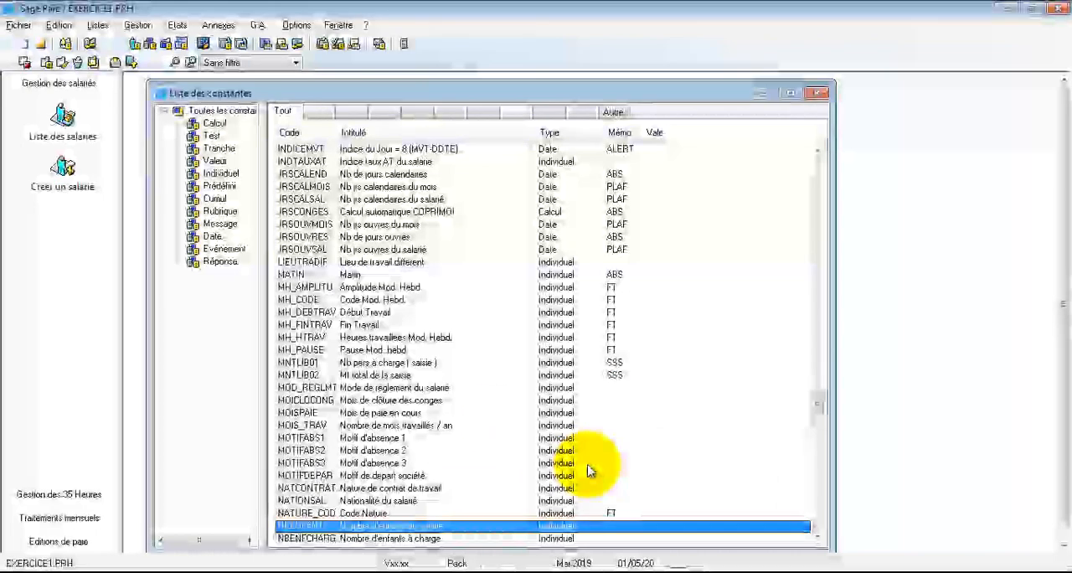
Step: View the definition of the constant NBENFCHARG (Nombre d'enfants à charge)
click(455, 538)
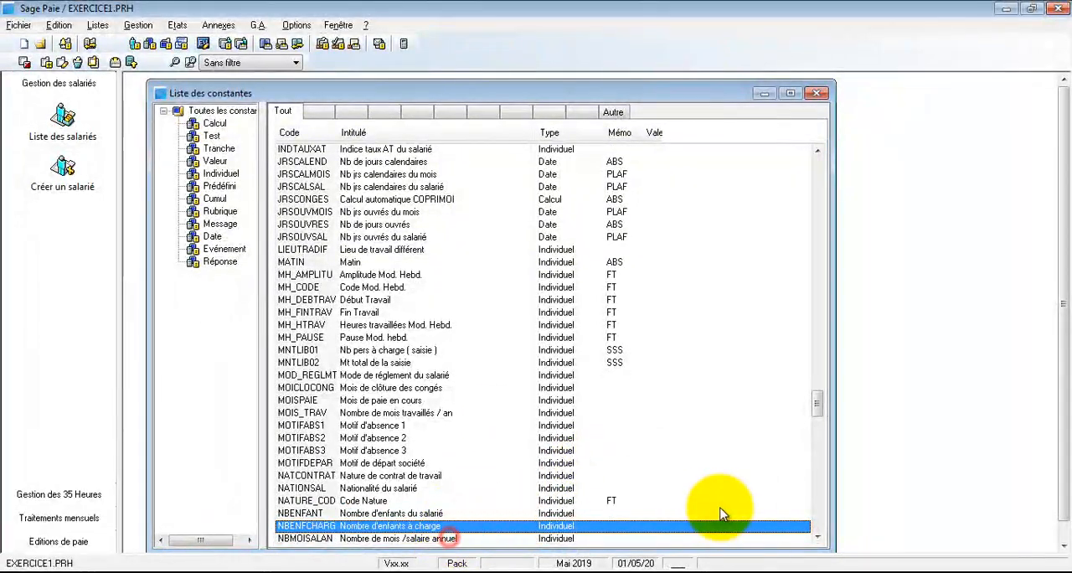
click(818, 536)
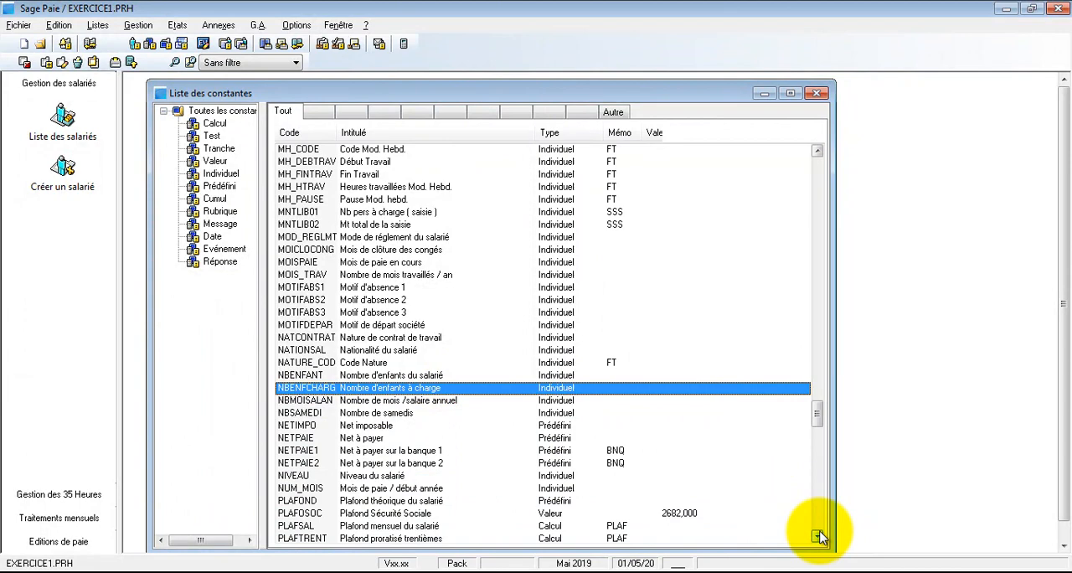
double_click(398, 389)
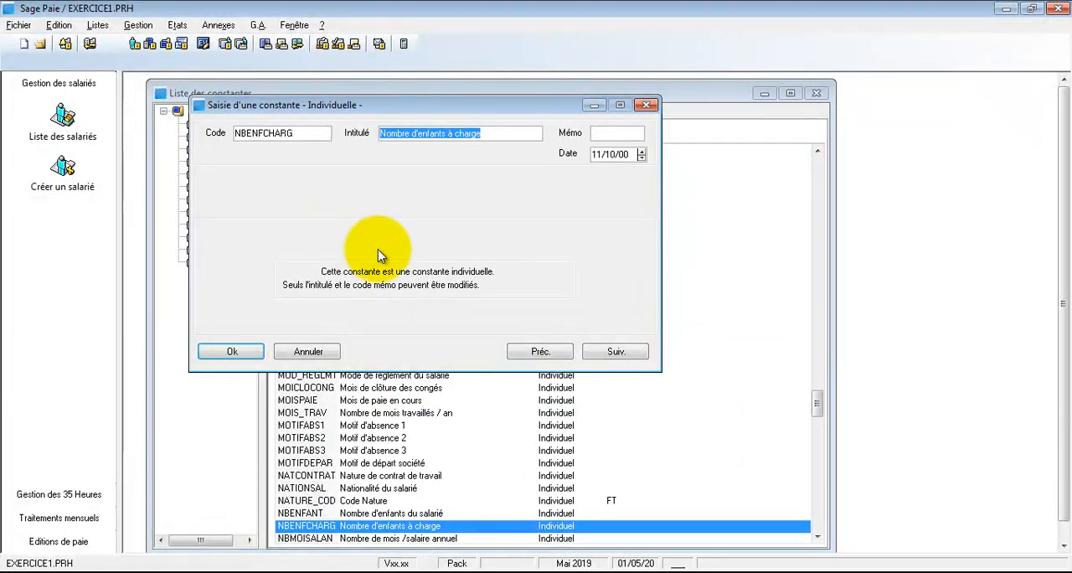
click(232, 350)
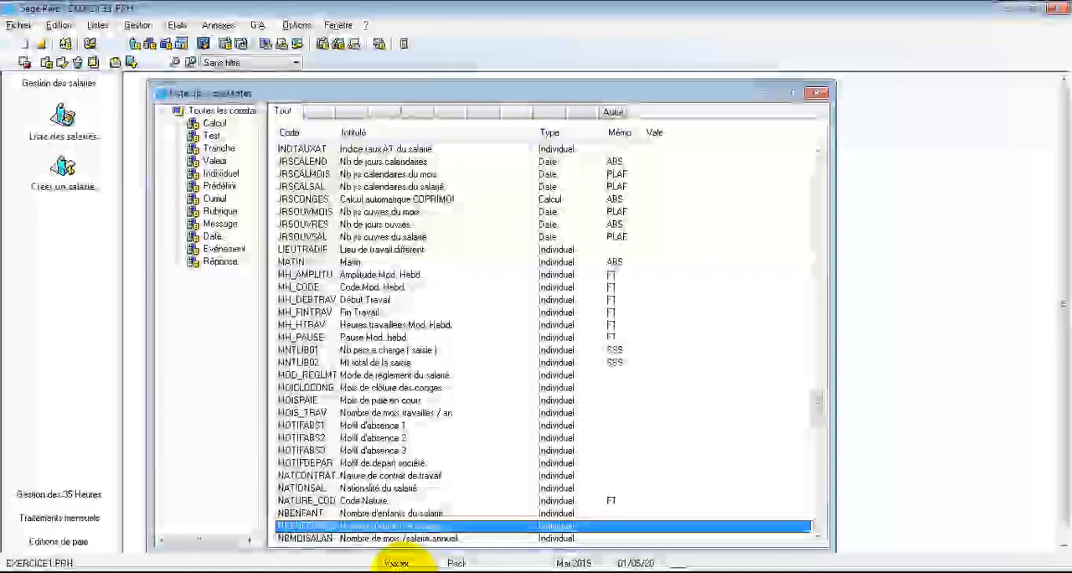
Step: Dismiss the antivirus pop-up, check the NBENFCHARG constant once more and close the list of constants
click(819, 540)
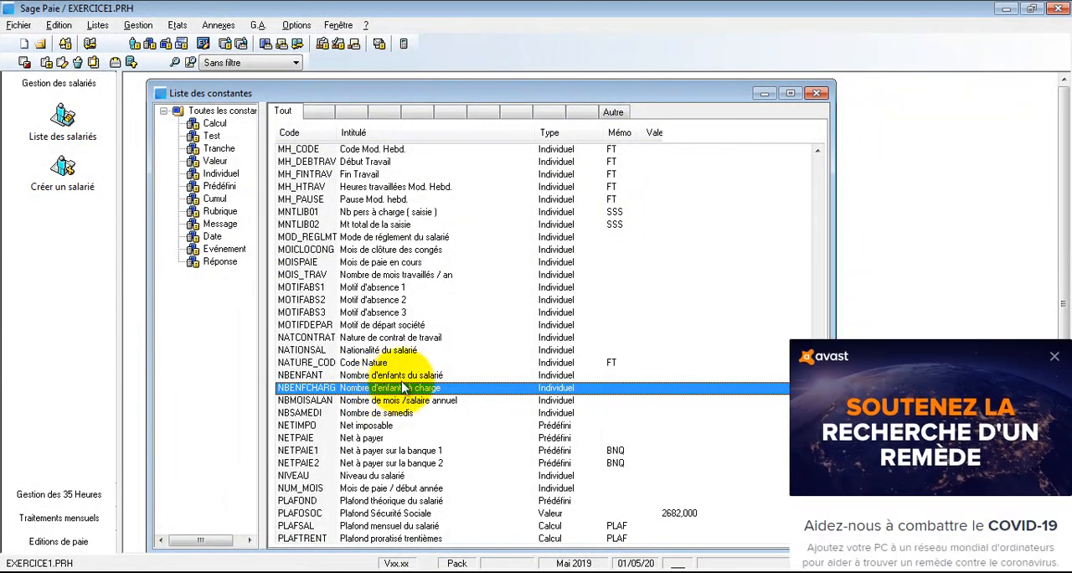
click(1057, 298)
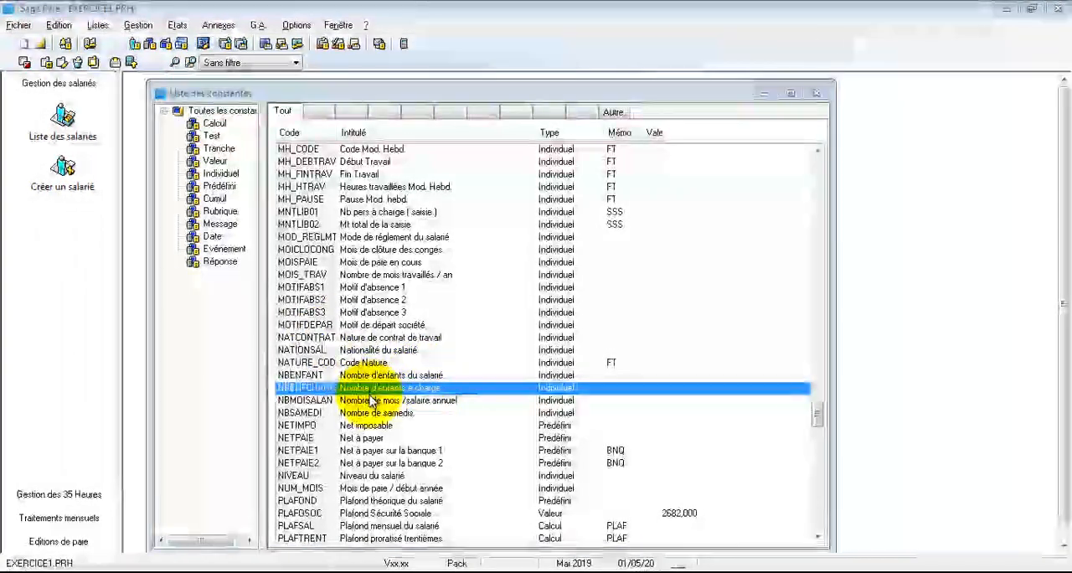
double_click(283, 388)
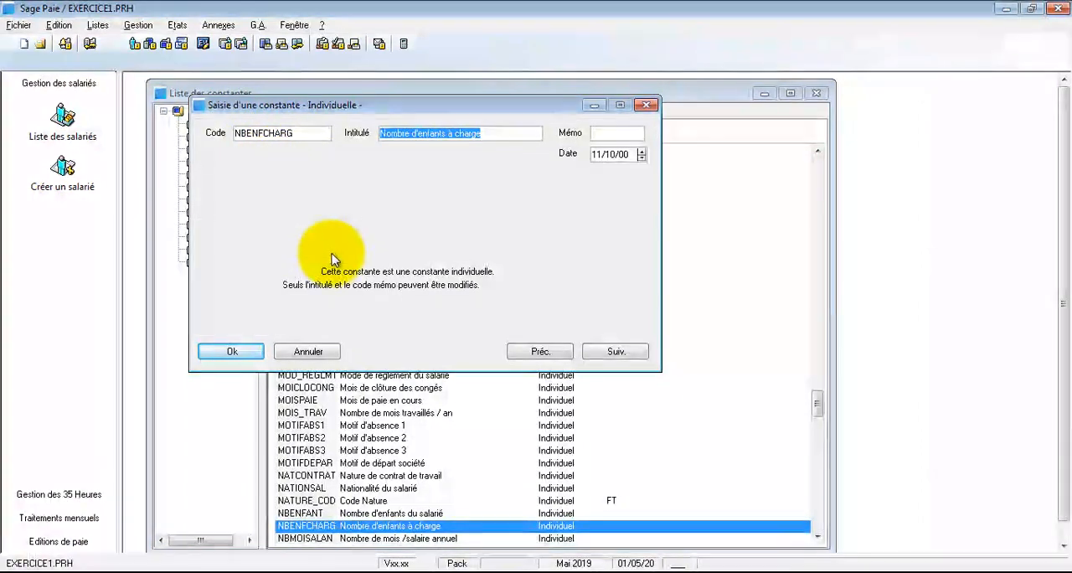
click(231, 349)
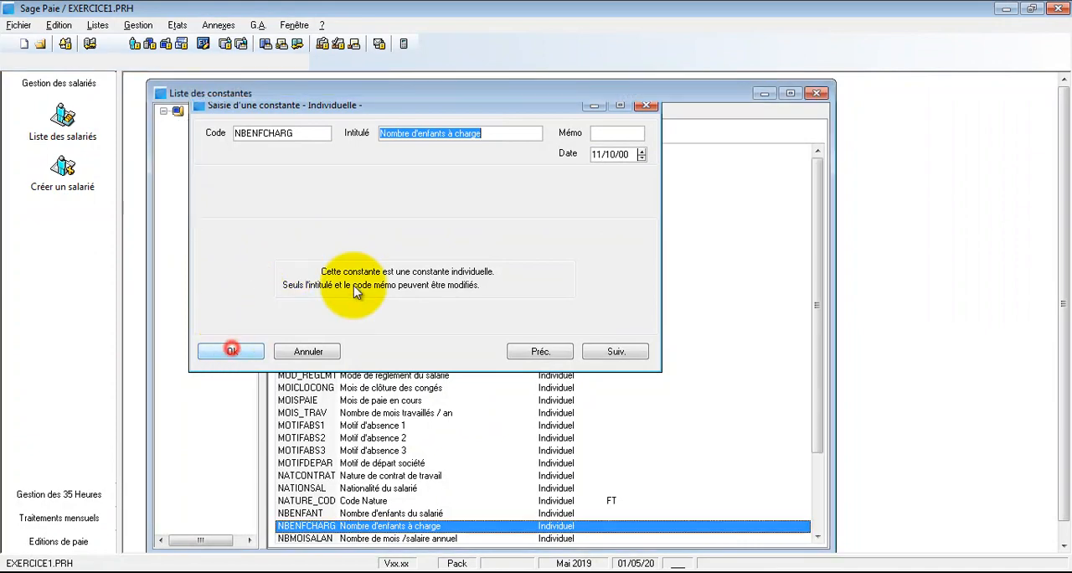
click(816, 93)
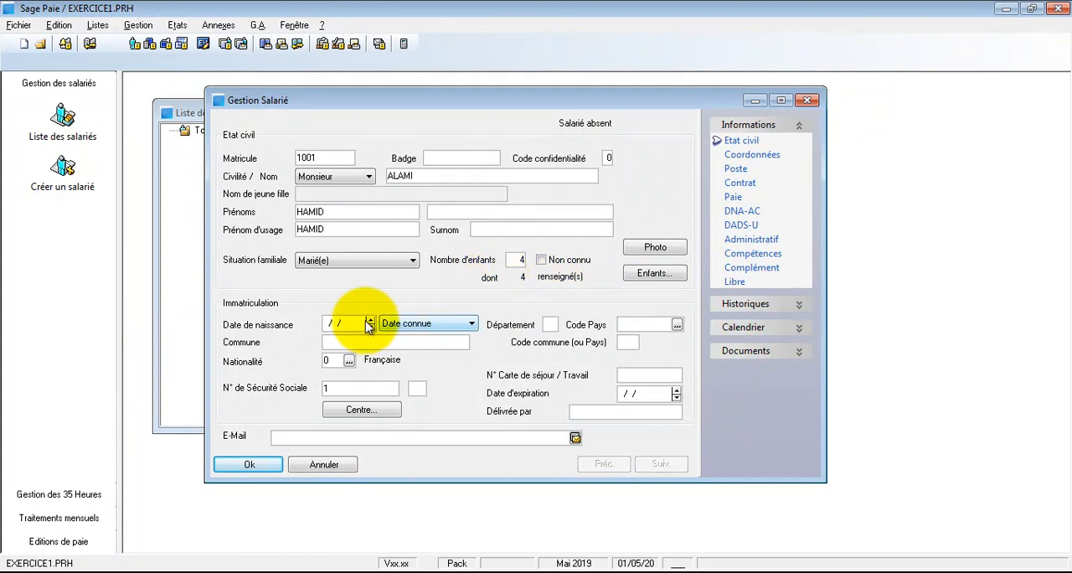
Step: Enter the employee's date of birth in the Immatriculation section, keeping the date status Date connue
click(327, 324)
text(01)
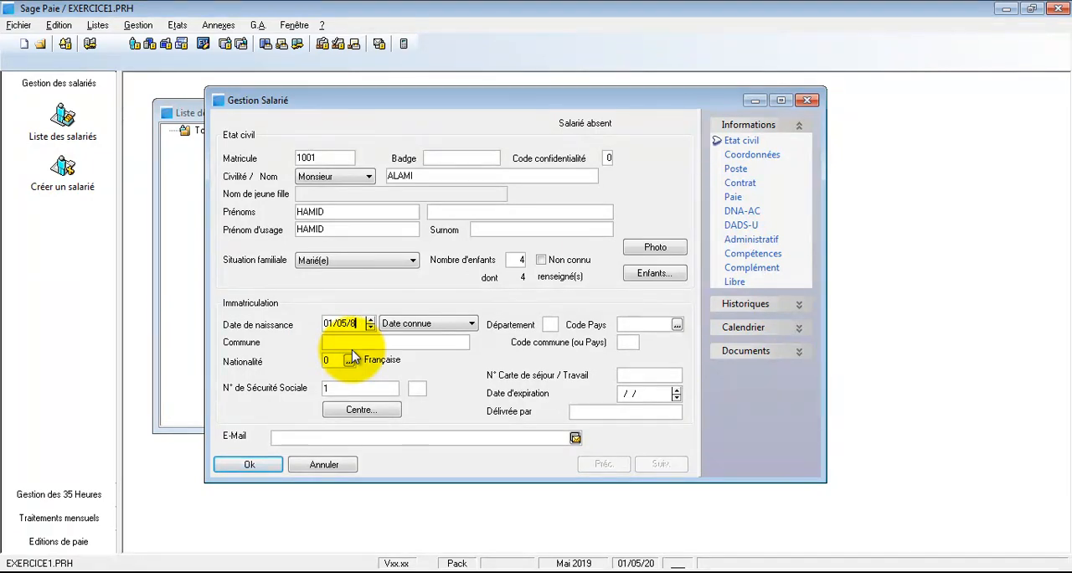
key(Tab)
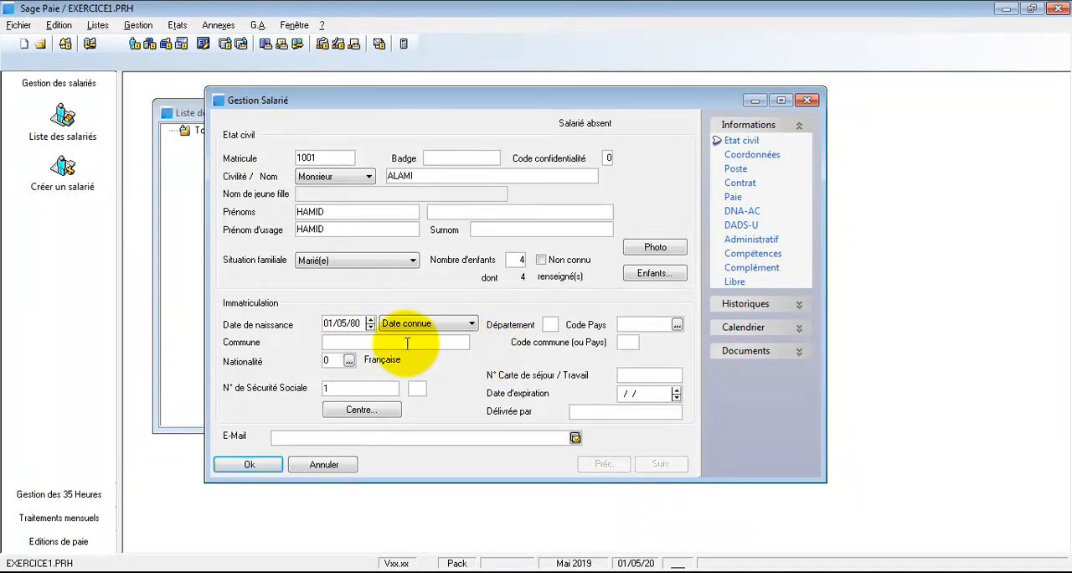
click(445, 325)
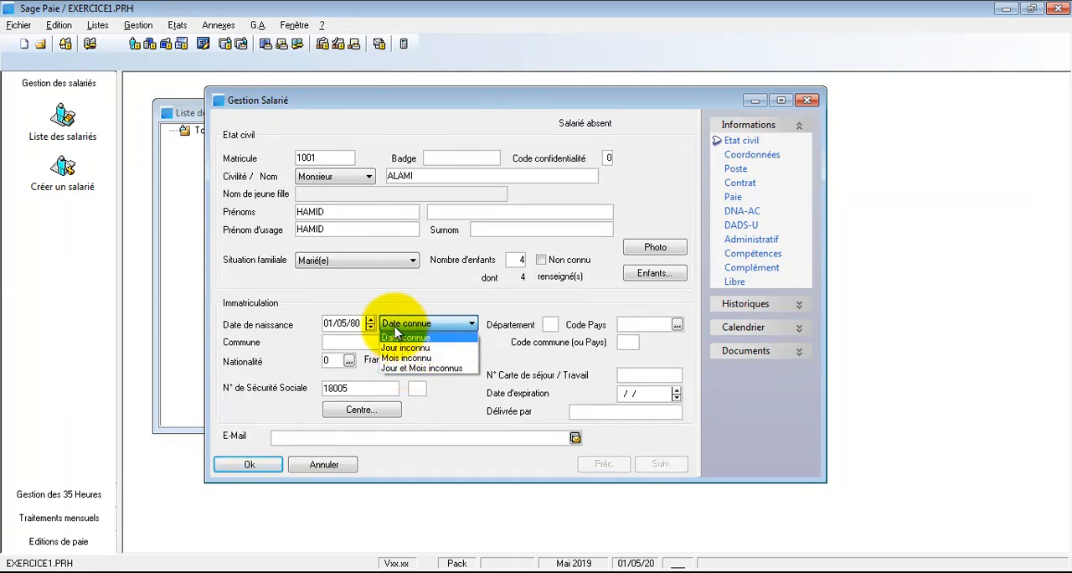
click(362, 343)
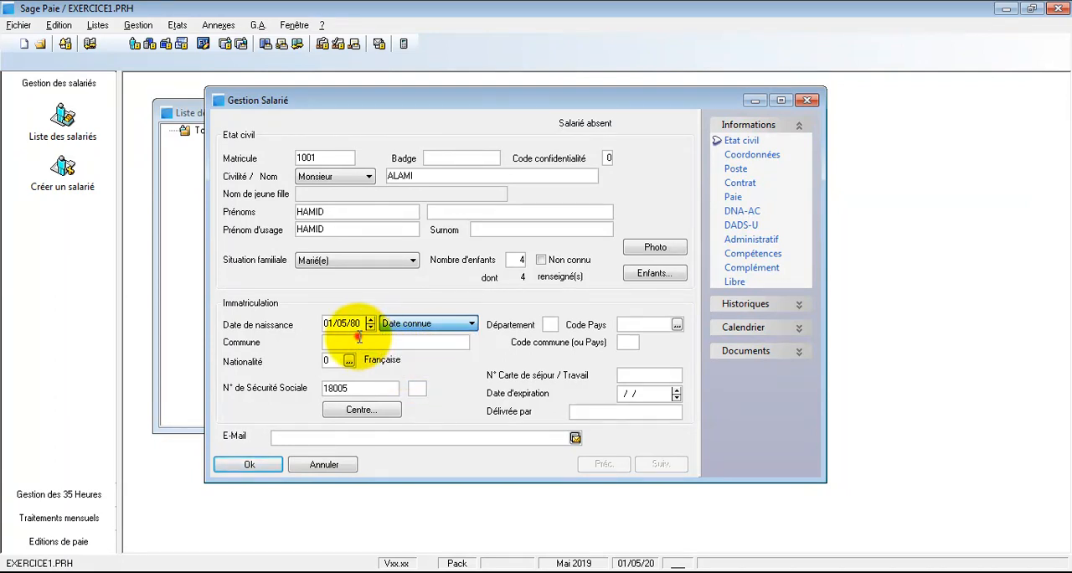
Step: Set the employee's nationality to code 13 (Marocaine), leaving the Commune empty
click(365, 340)
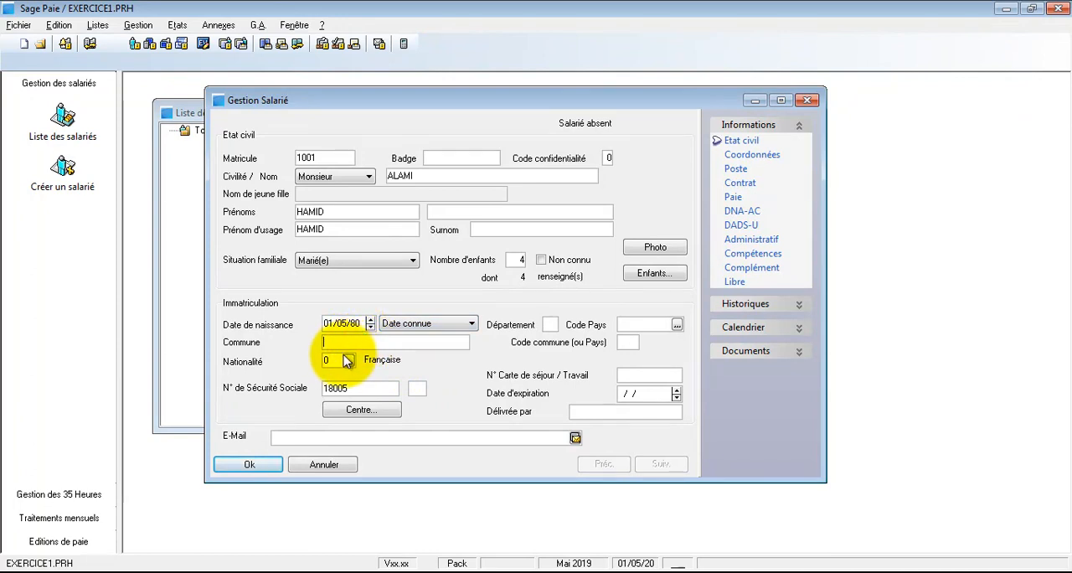
click(336, 360)
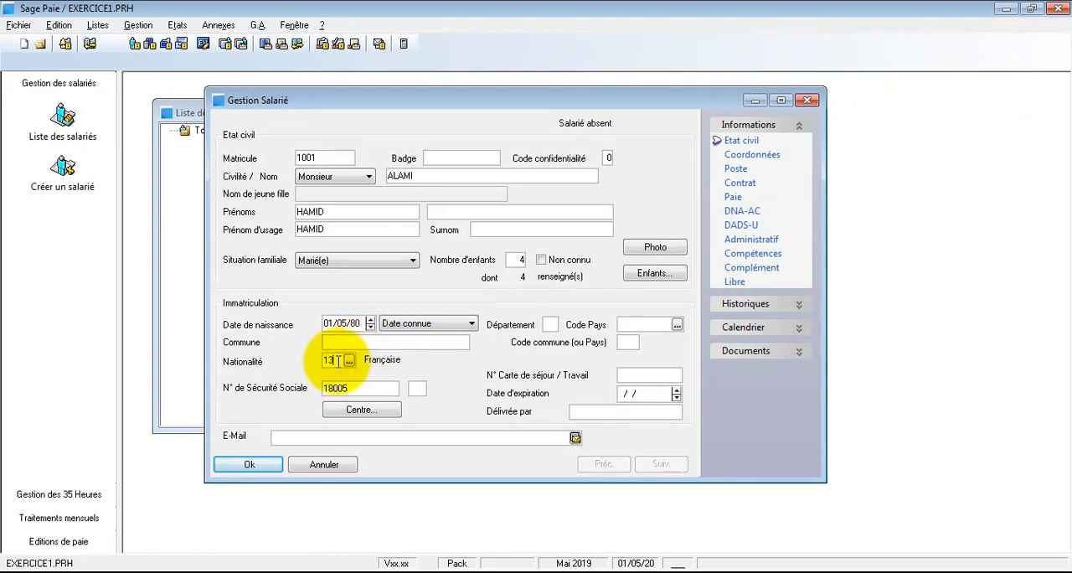
click(369, 343)
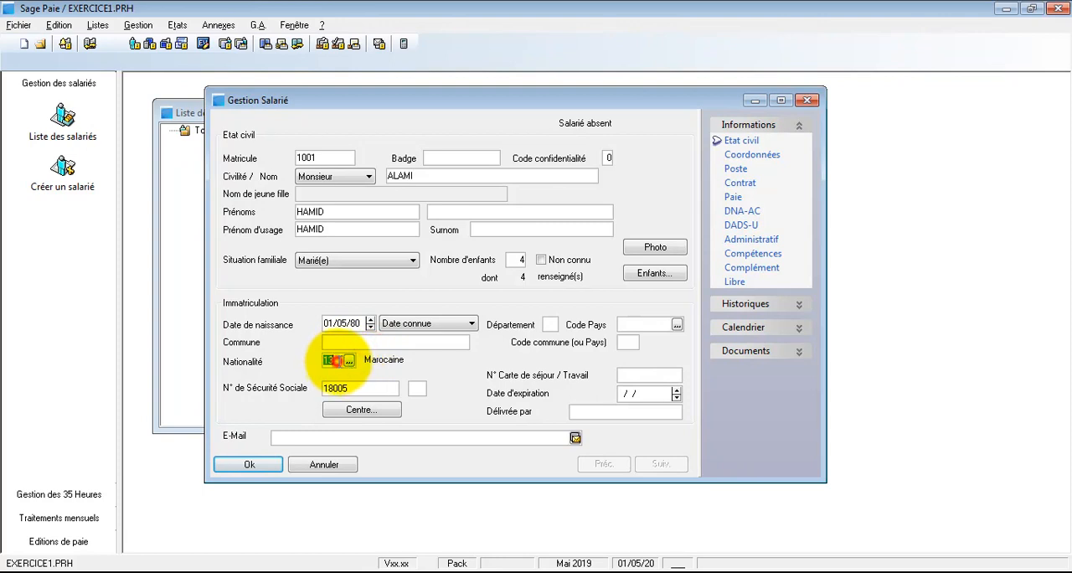
Step: Enter the employee's residence/work card number, with expiry date 31/12/22 and FES as the issuing place
click(380, 389)
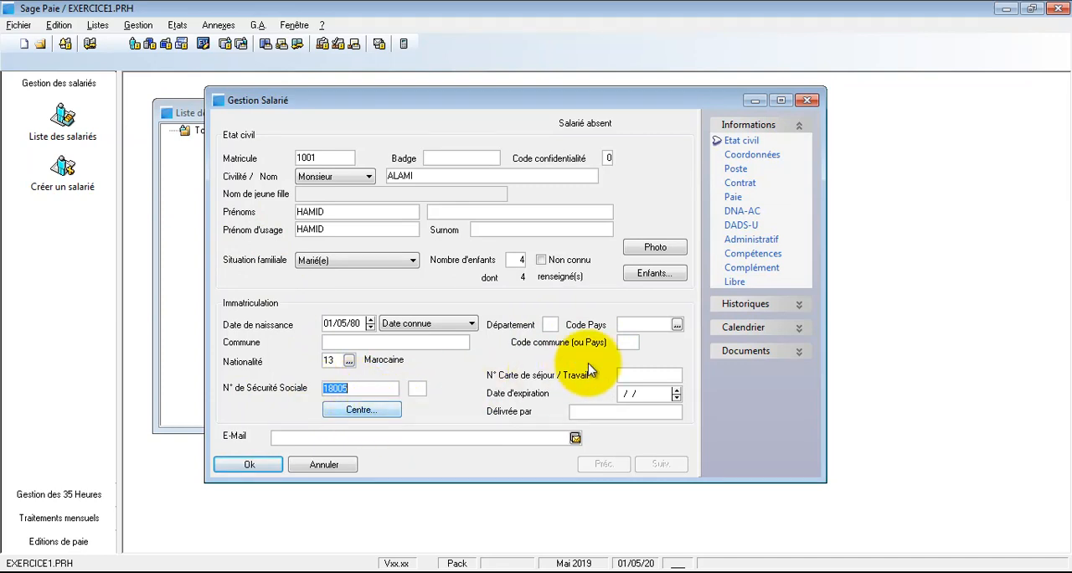
click(644, 374)
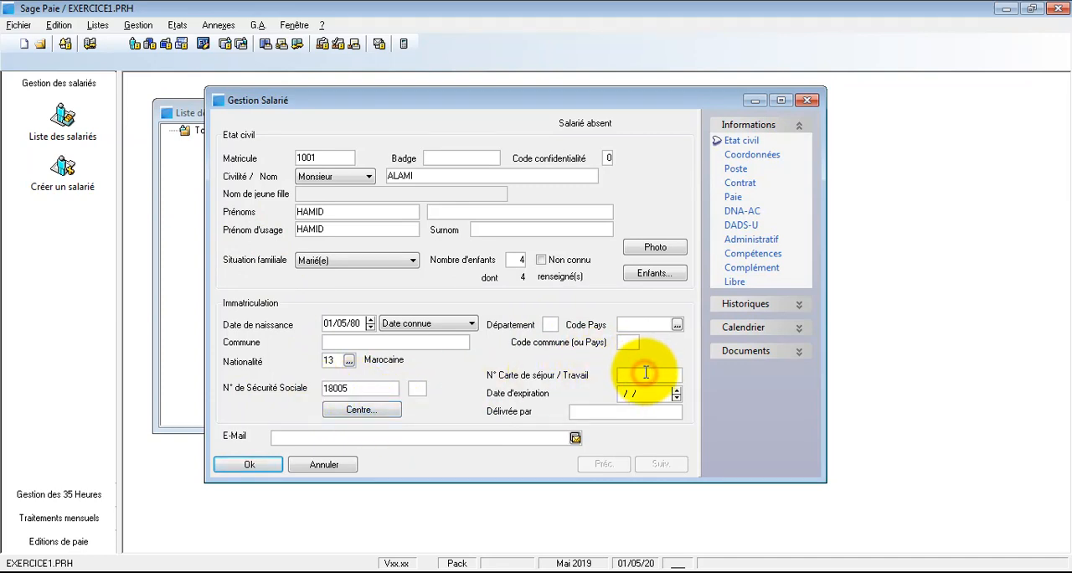
drag(623, 396, 676, 395)
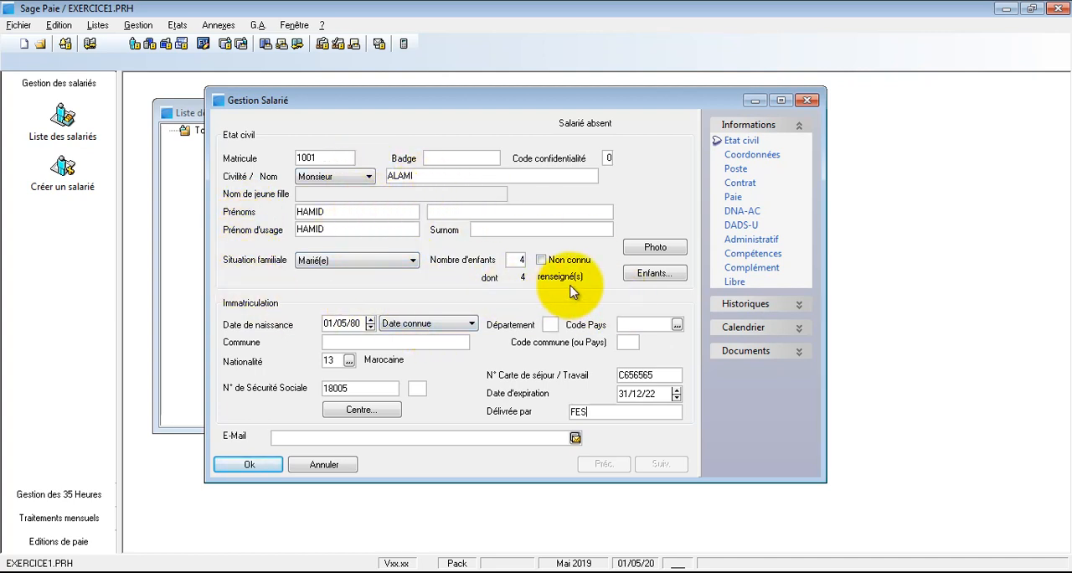
Step: In the Coordonnées section, fill in the employee's street address, postal code, town, country code MAR and phone number
click(752, 156)
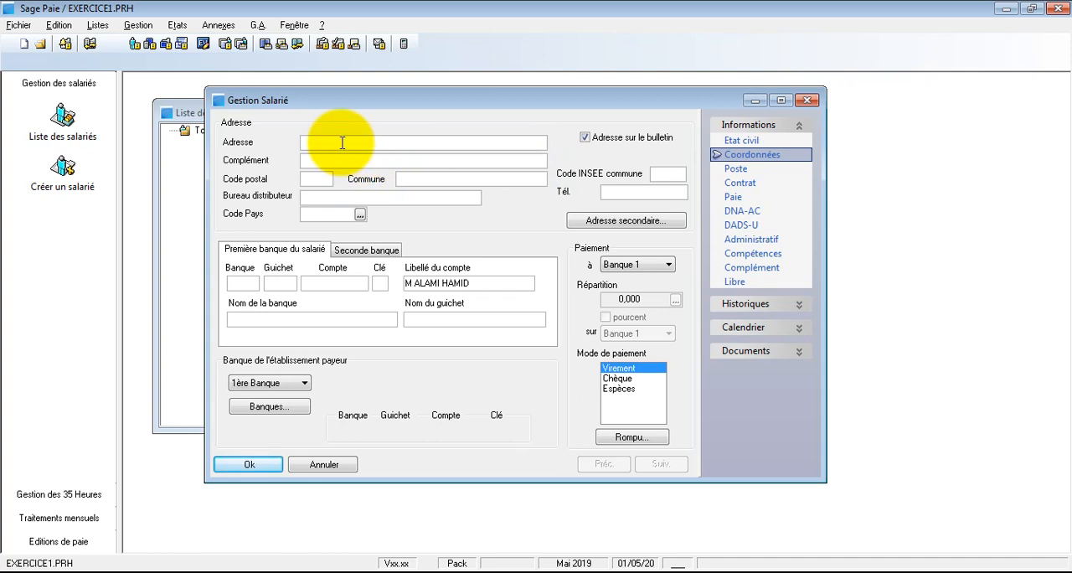
click(342, 142)
click(318, 181)
text(30000)
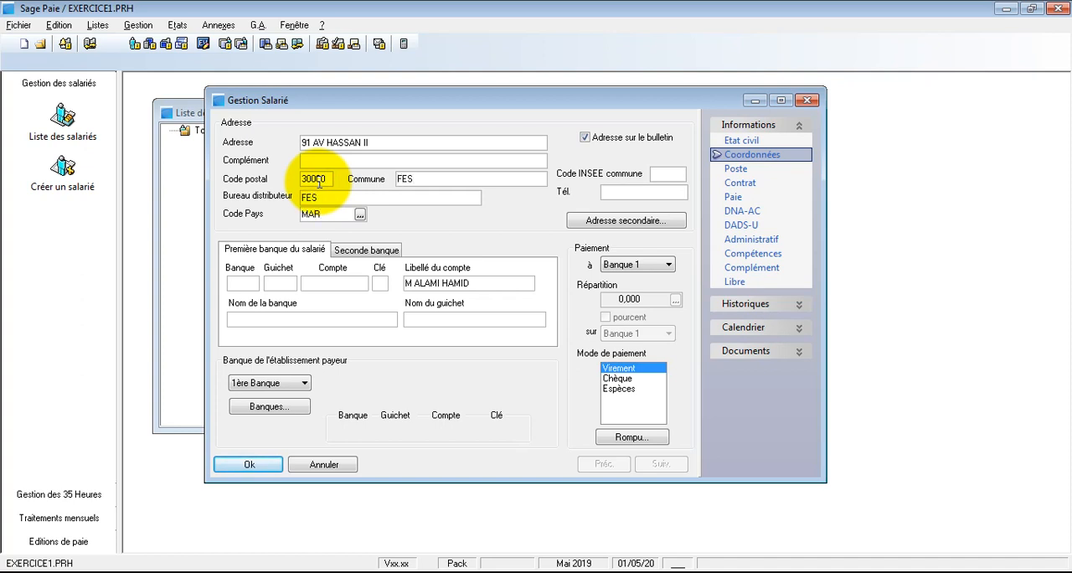
click(614, 192)
text(0606060606)
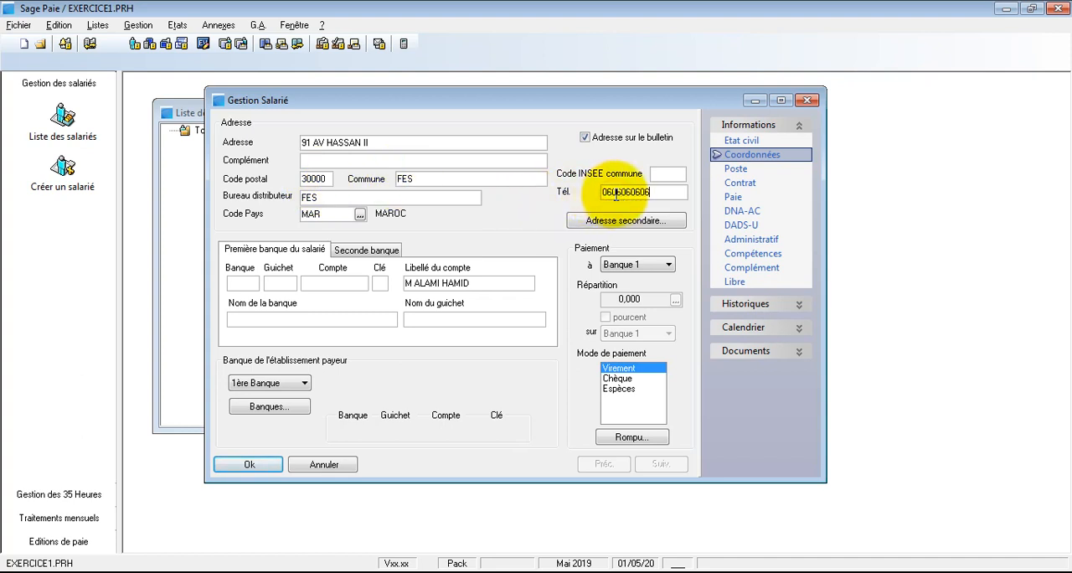
Step: Enter the bank, branch, account number and key for the employee's first bank, with bank name BMCE and branch name ATLAS
click(237, 284)
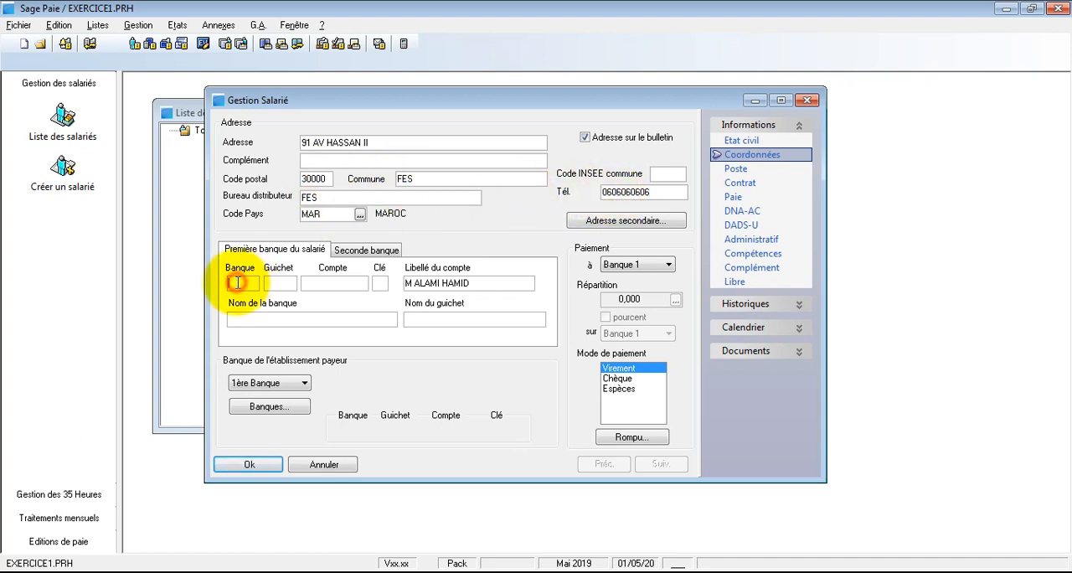
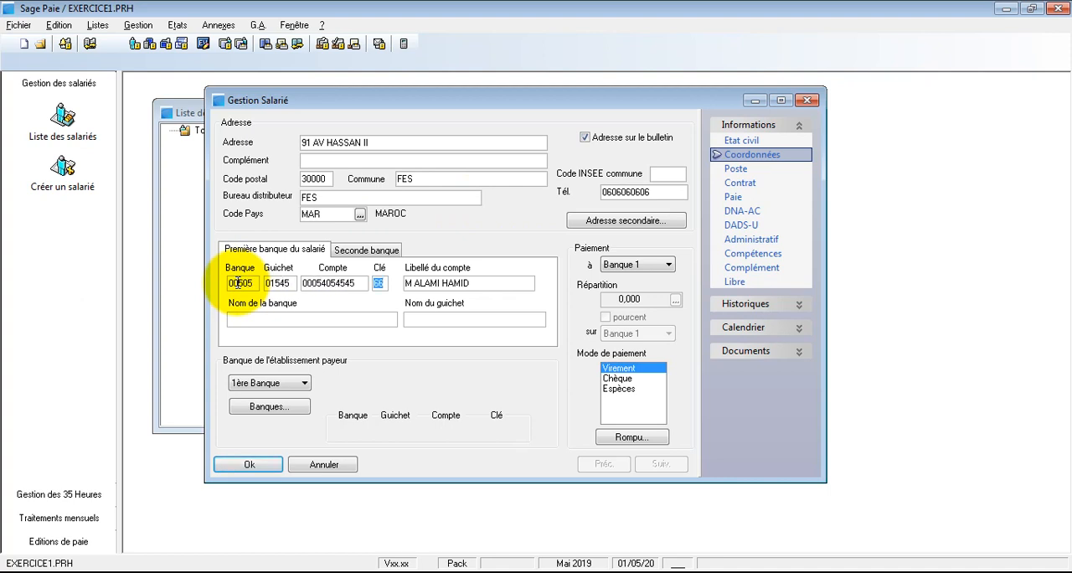
key(Tab)
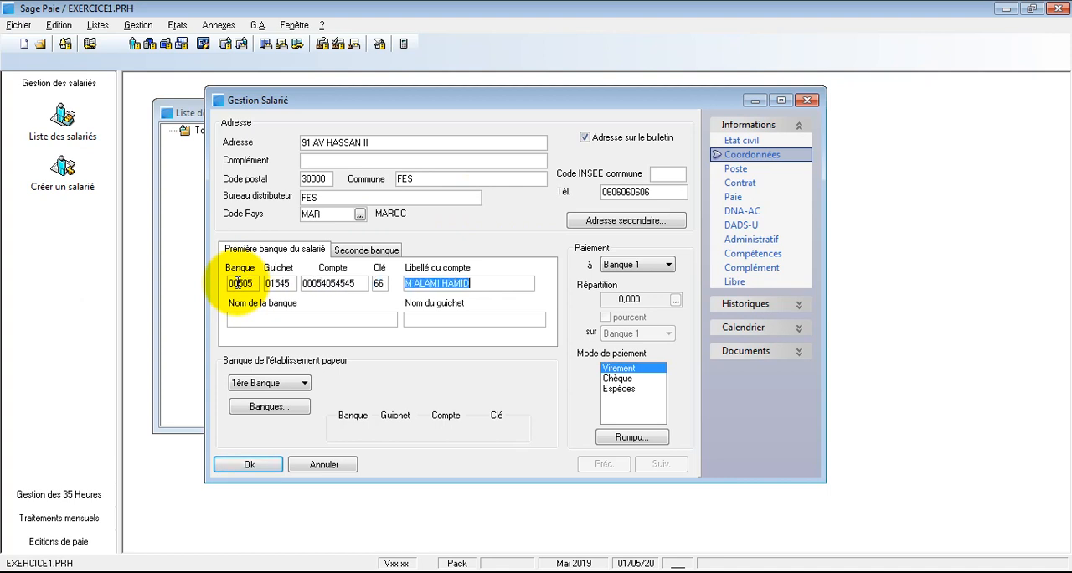
key(Tab)
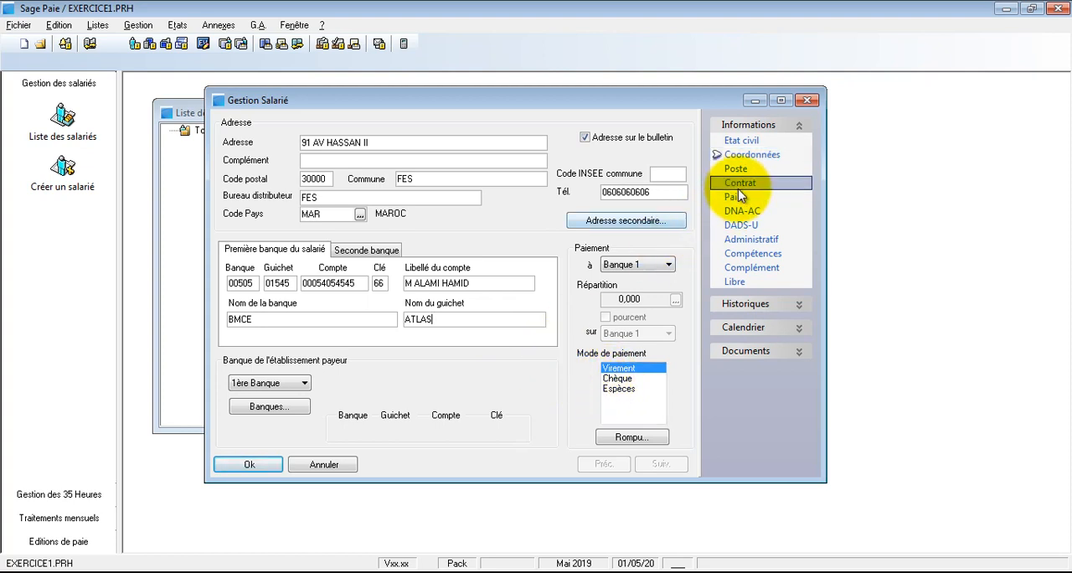
Step: In the Poste section, set the employee's hire date to 01/09/11
click(729, 170)
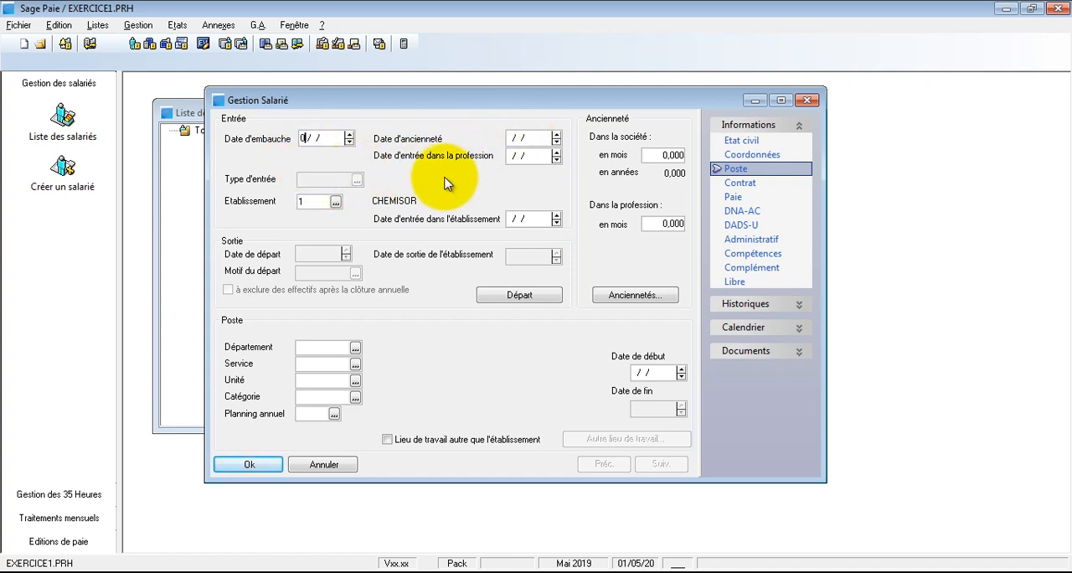
text(9)
text(11)
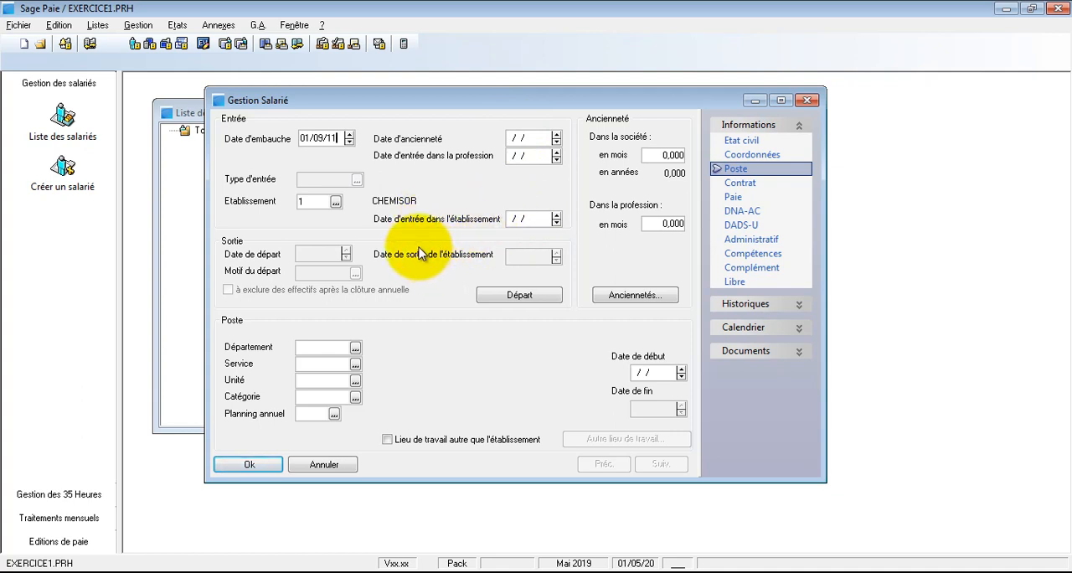
key(Tab)
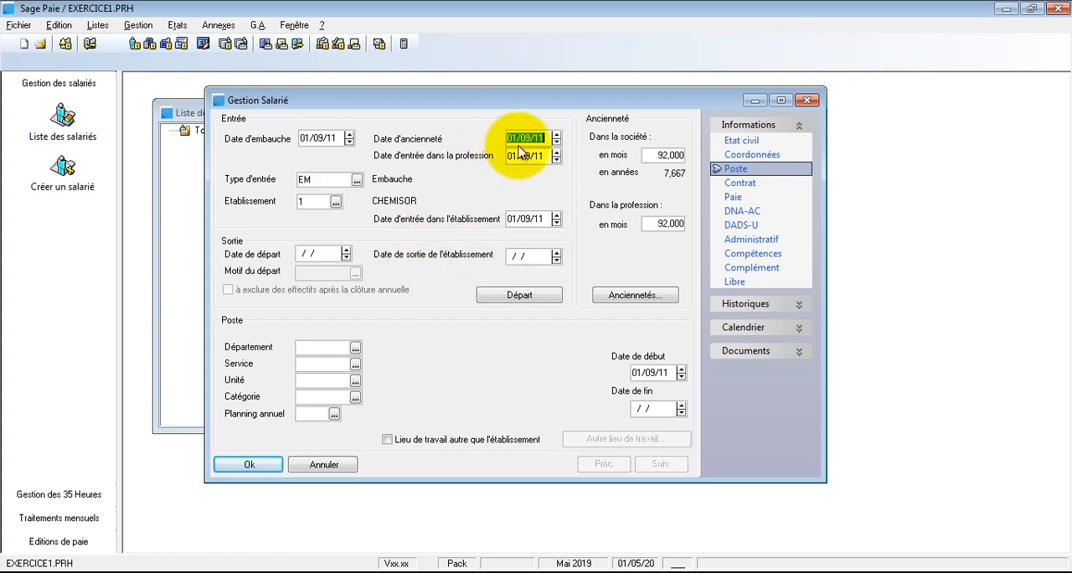
Step: Review the seniority, profession entry, establishment entry and position start dates
key(Tab)
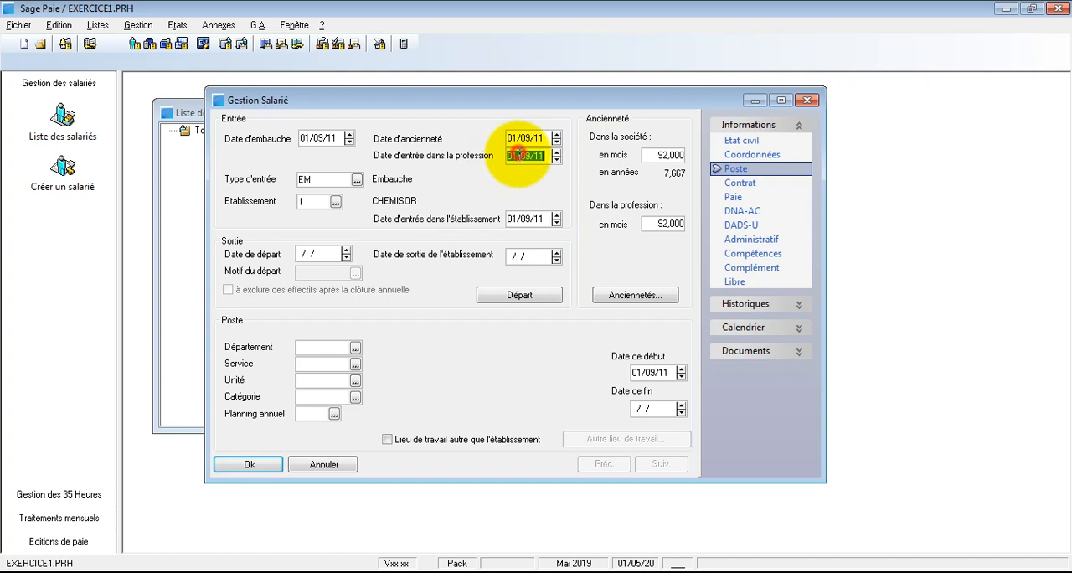
click(527, 219)
click(649, 371)
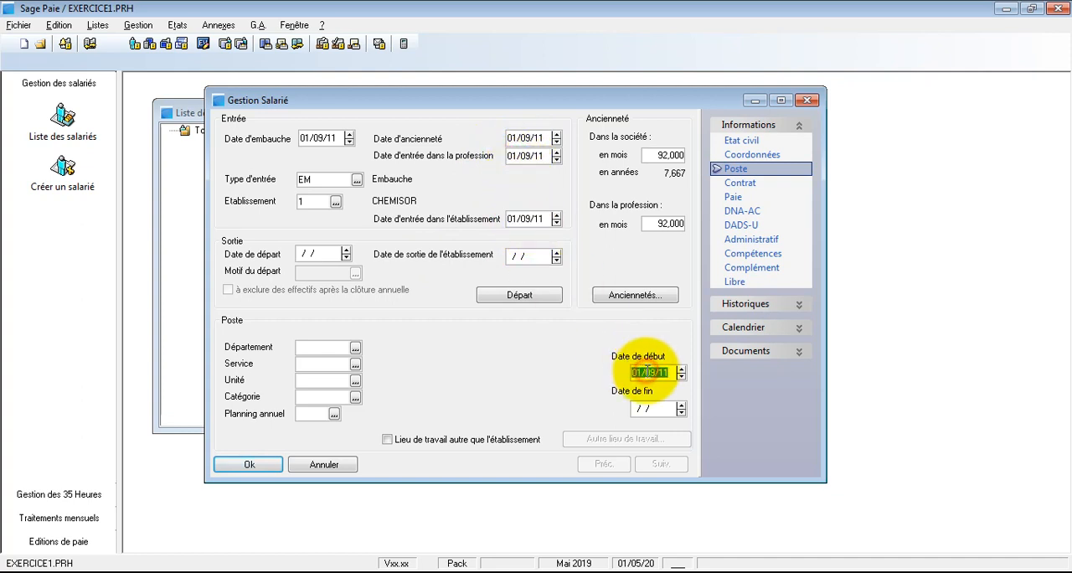
click(524, 140)
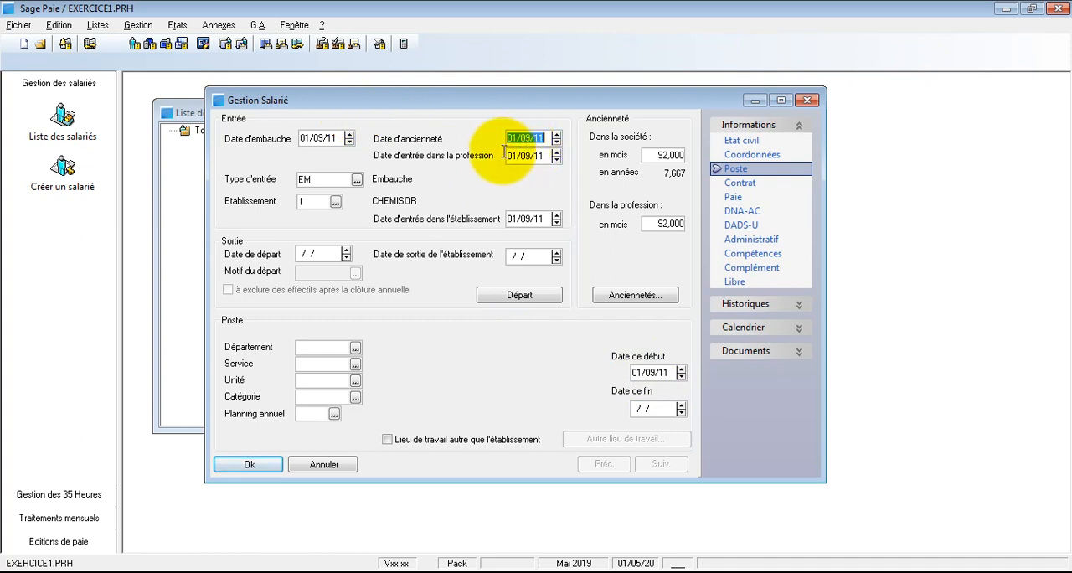
click(519, 156)
click(524, 219)
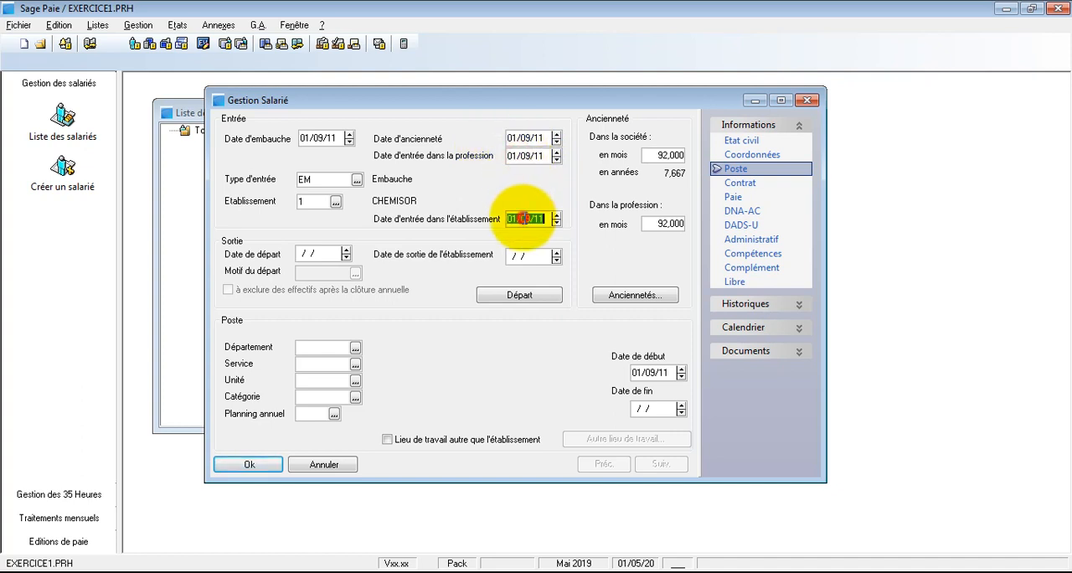
click(651, 372)
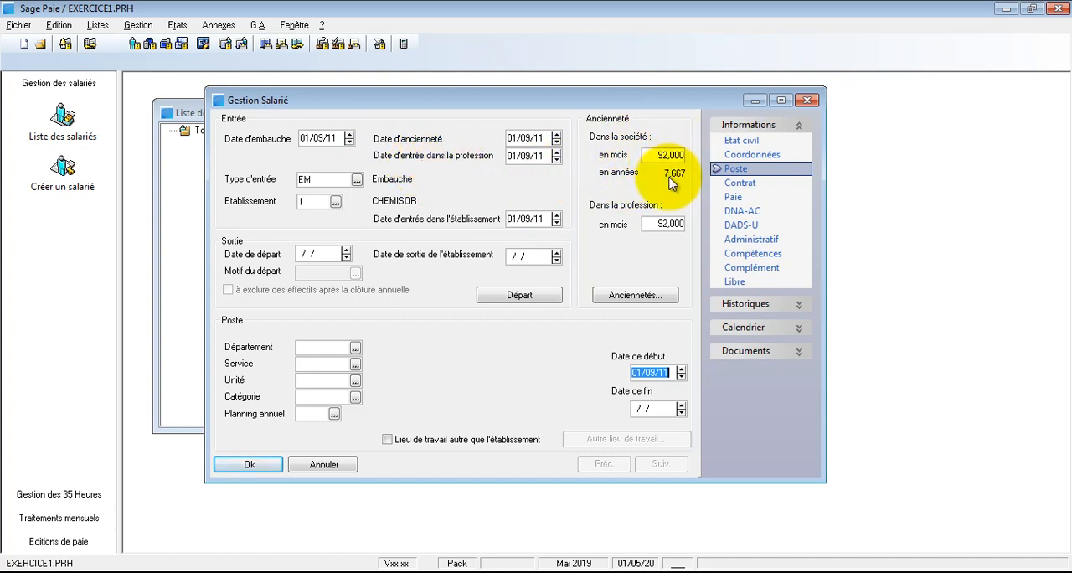
Step: Choose entry type EM (Embauche) and assign the employee to department DCOM (DEPARTEMENT COMMERCIAL)
click(358, 181)
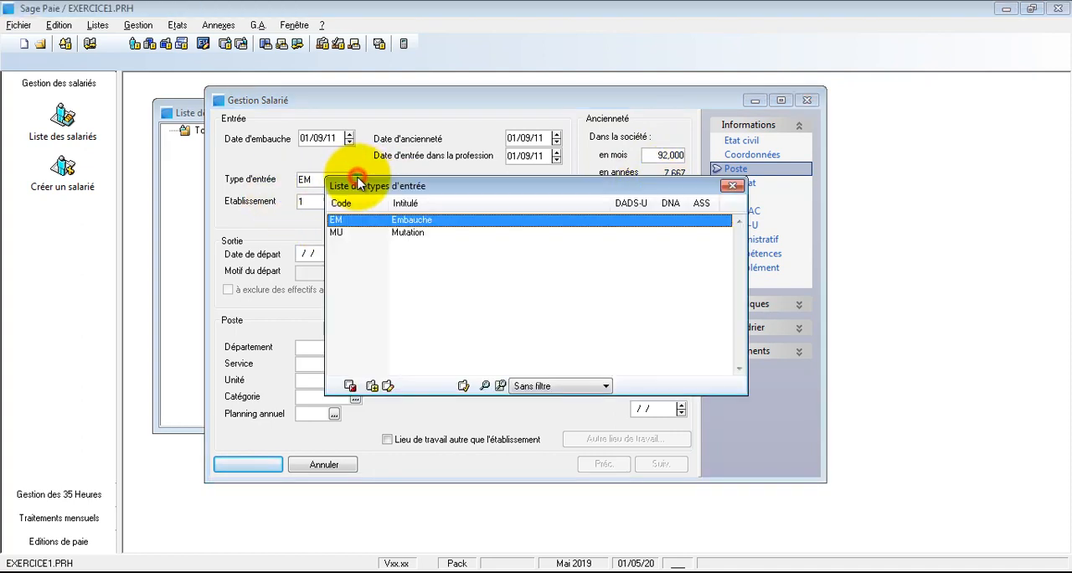
double_click(418, 223)
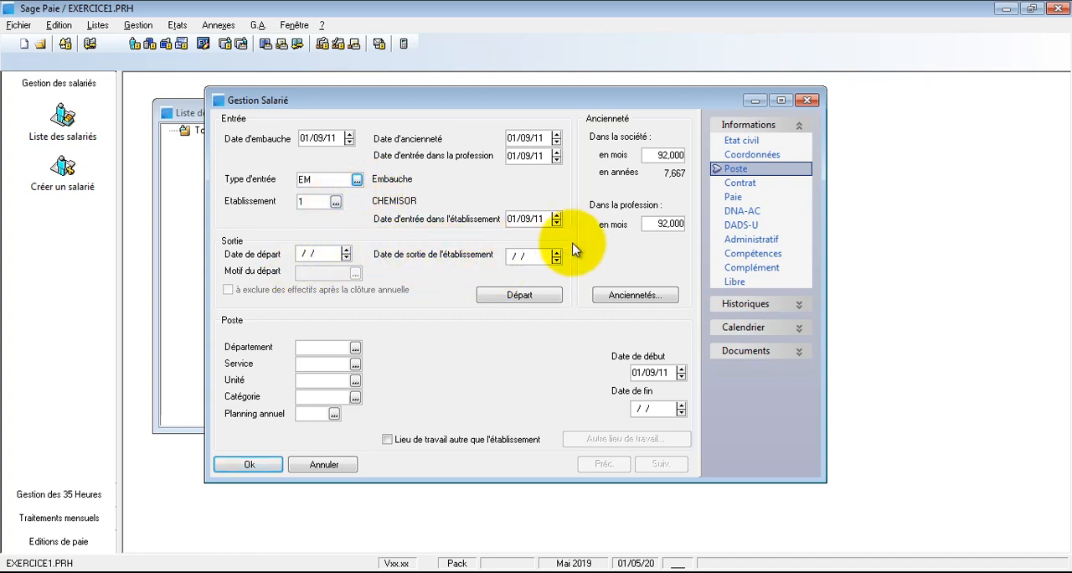
click(355, 347)
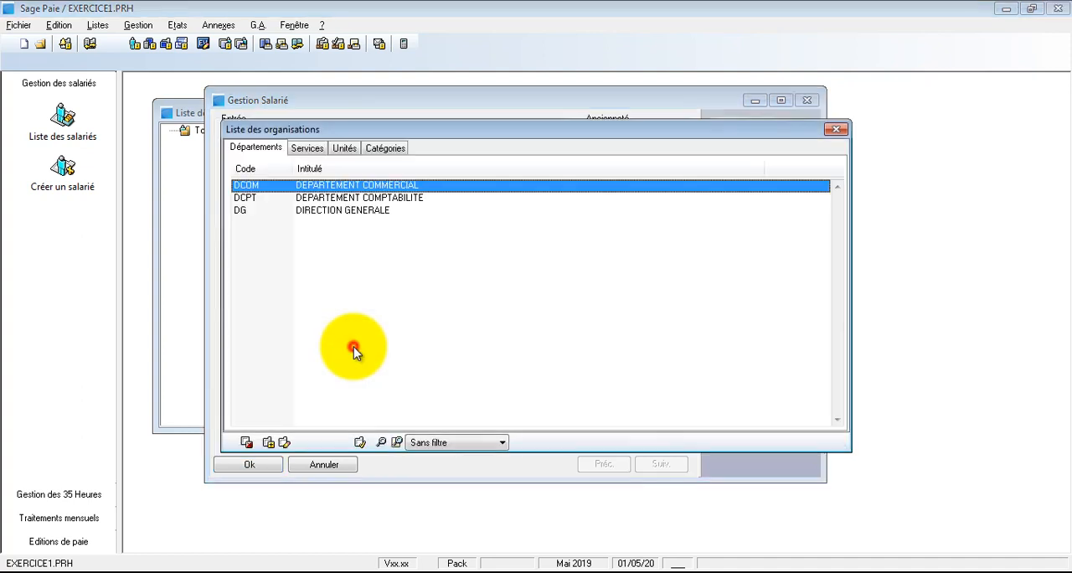
double_click(343, 185)
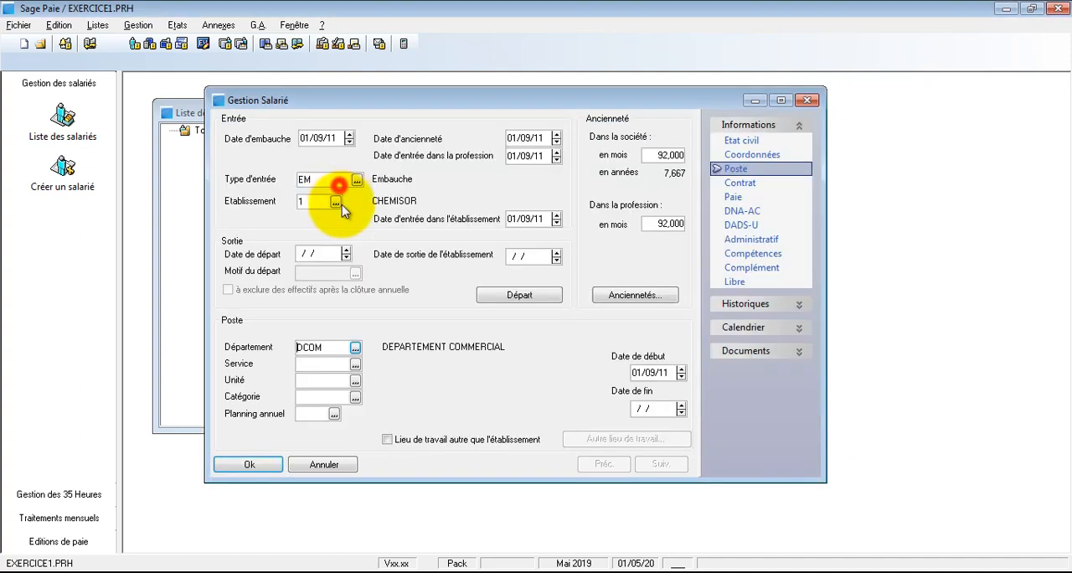
Step: Assign the employee to the existing commercial service SCOM and to category 03 (CADRES)
click(355, 363)
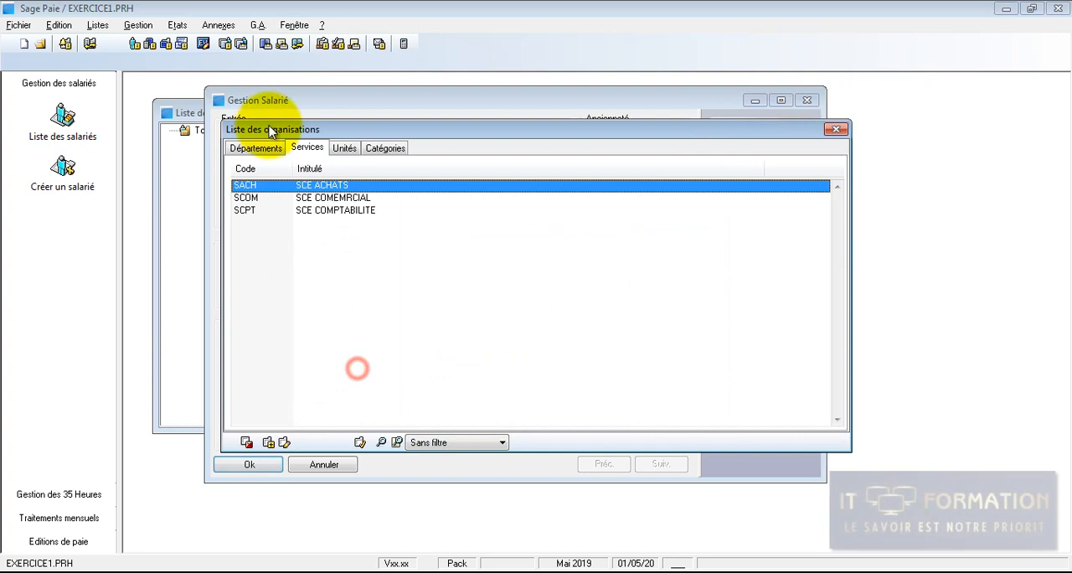
click(317, 199)
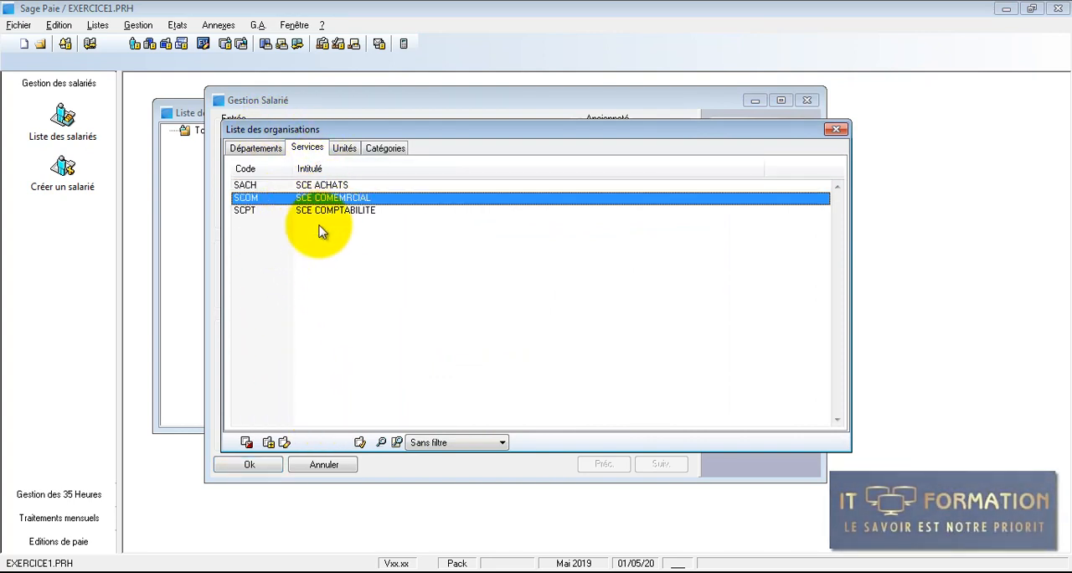
click(268, 441)
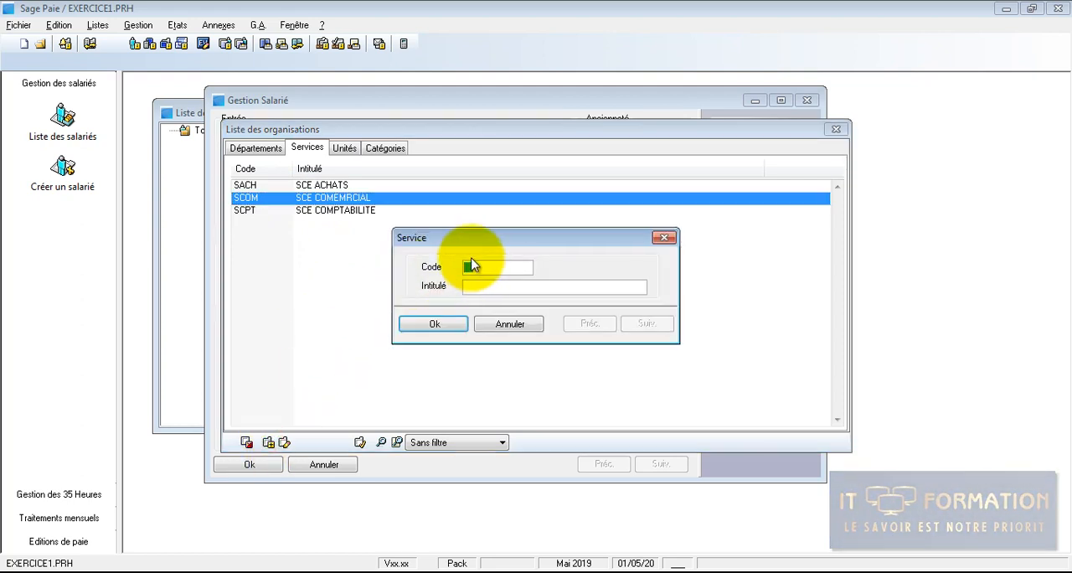
click(510, 326)
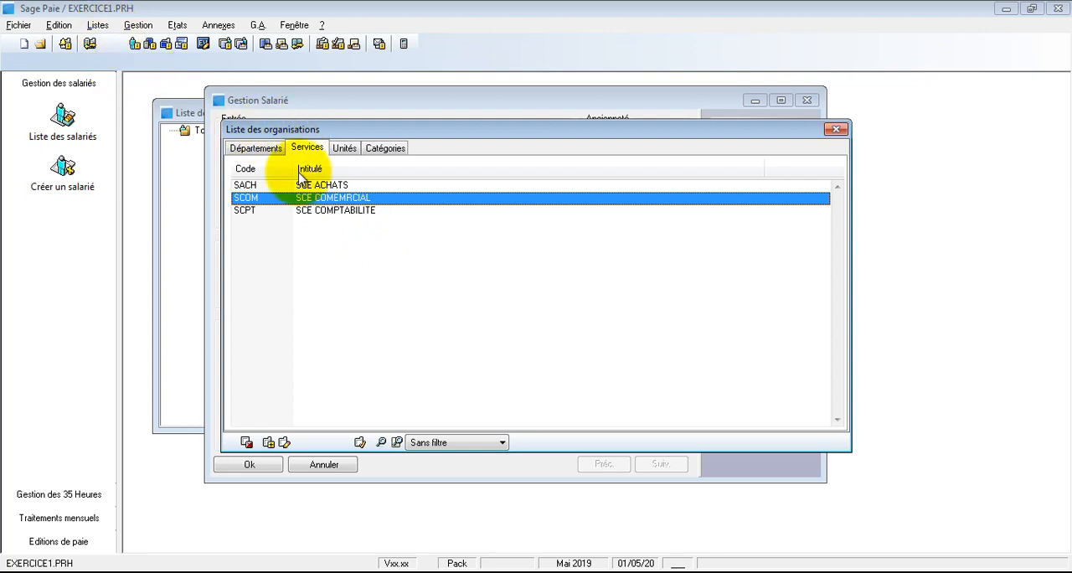
double_click(336, 199)
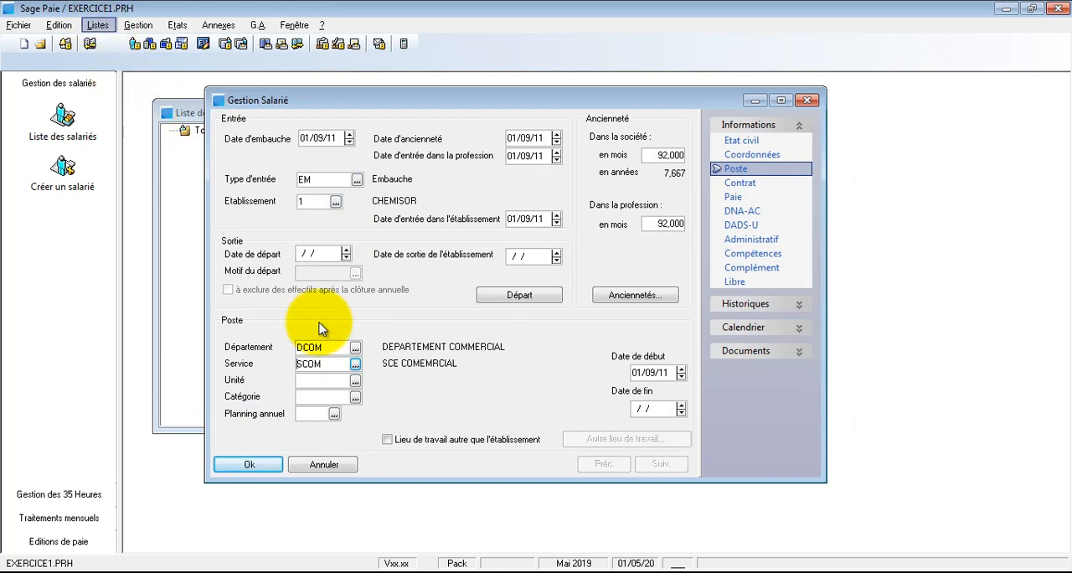
click(355, 397)
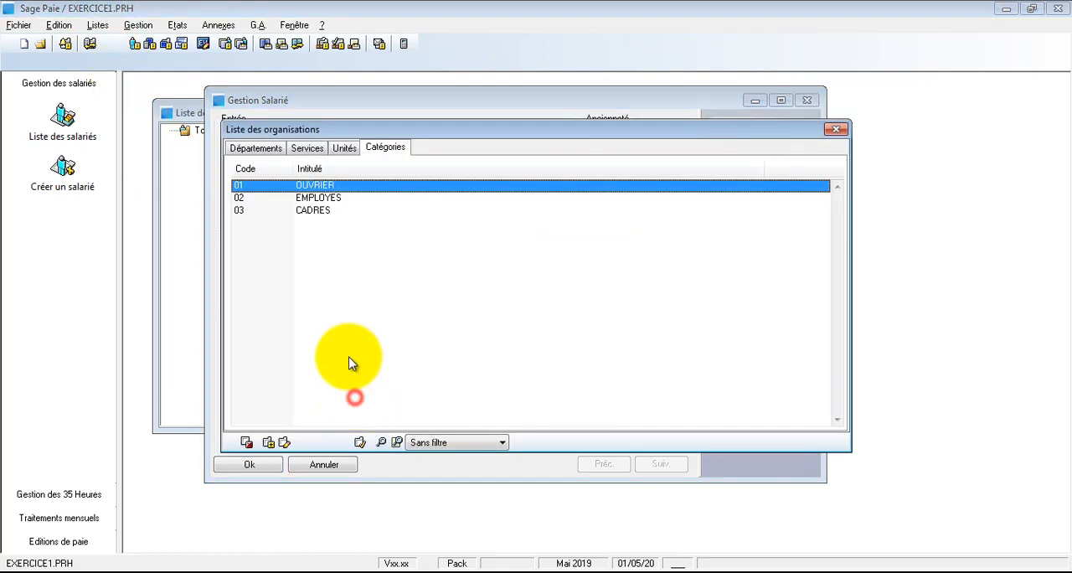
double_click(310, 210)
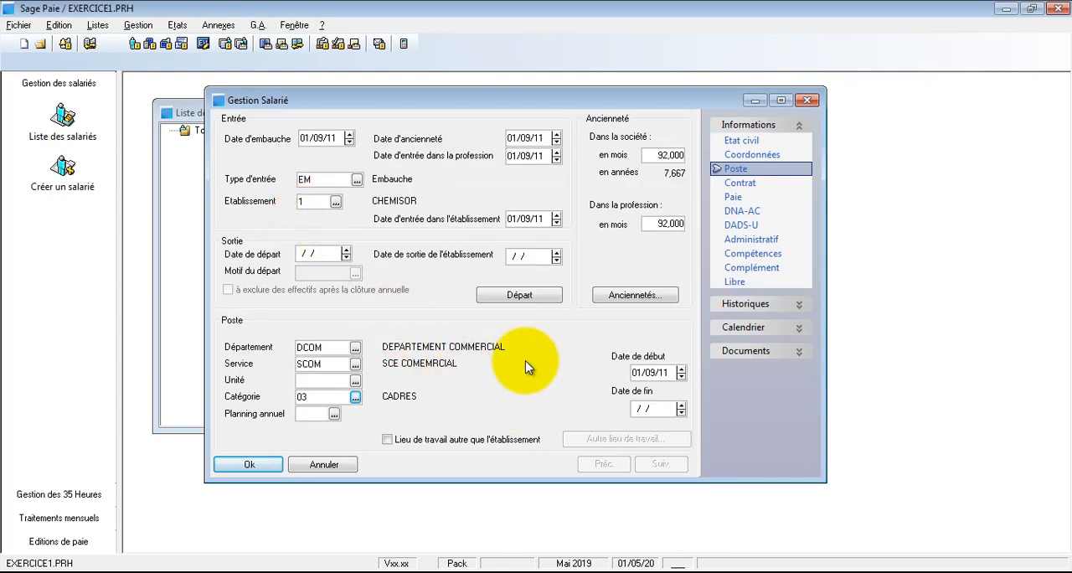
Step: In the Contrat section, set the contract nature to CDI (Contrat à durée indéterminée) and enter CHEF DE SERVICE as the job
click(726, 183)
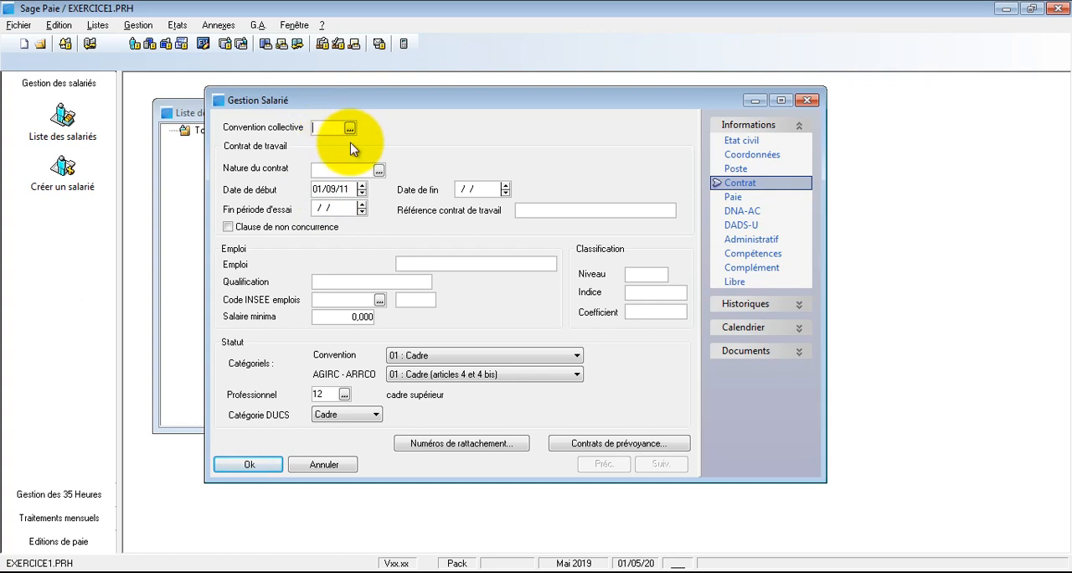
click(376, 170)
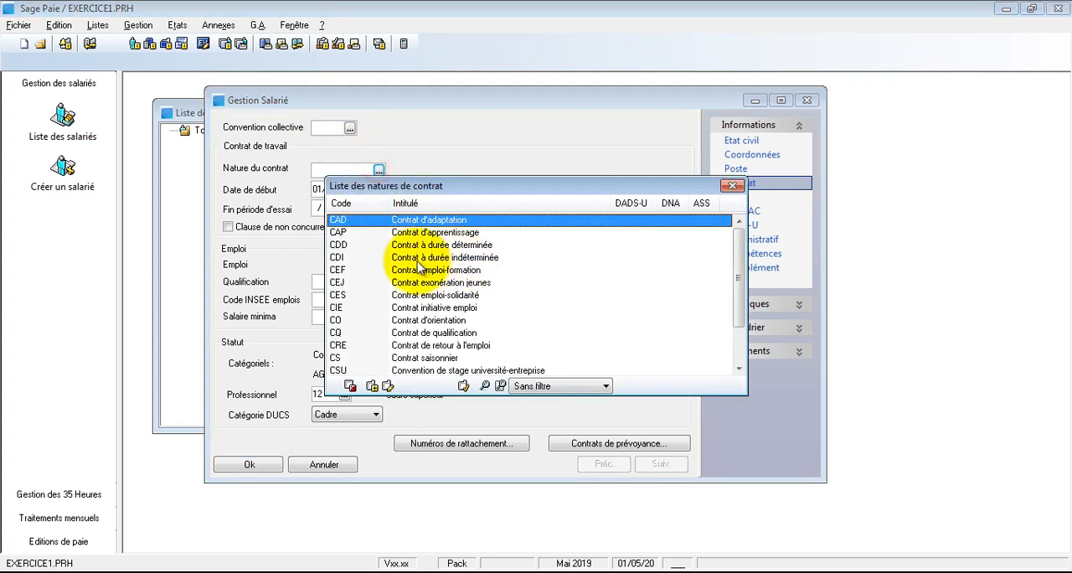
double_click(399, 259)
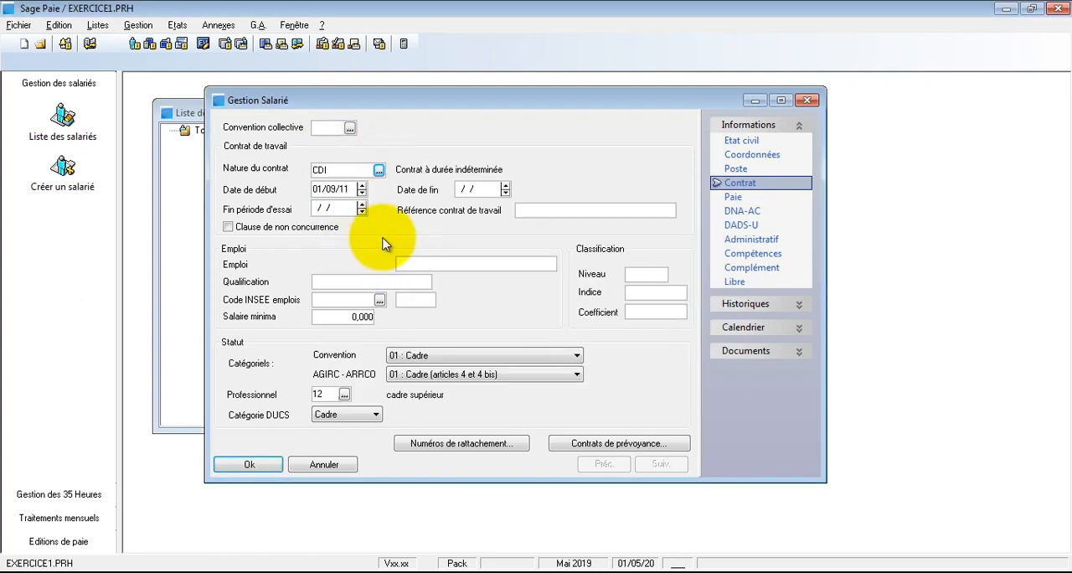
click(531, 211)
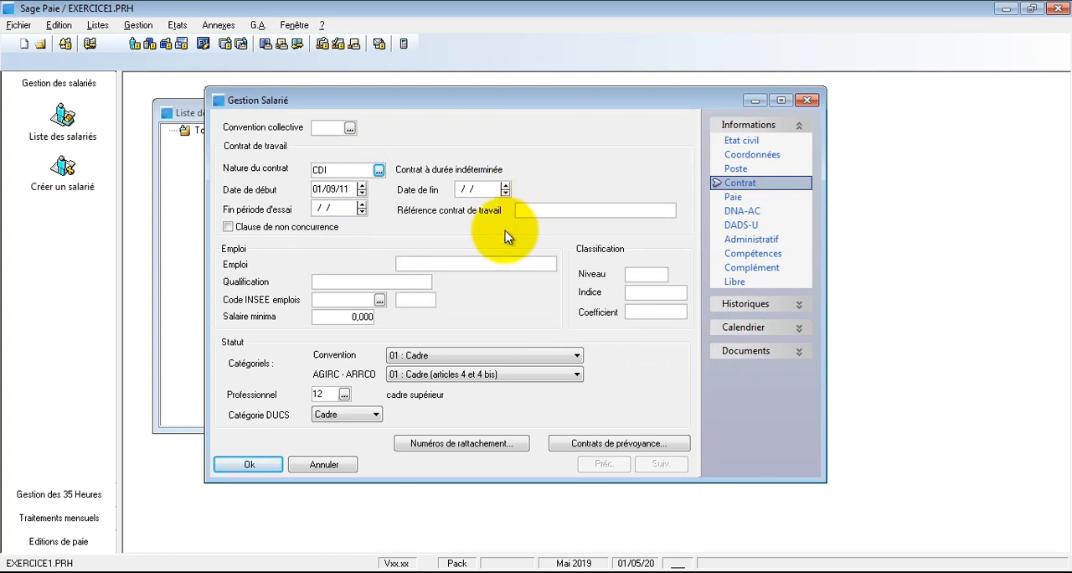
click(435, 263)
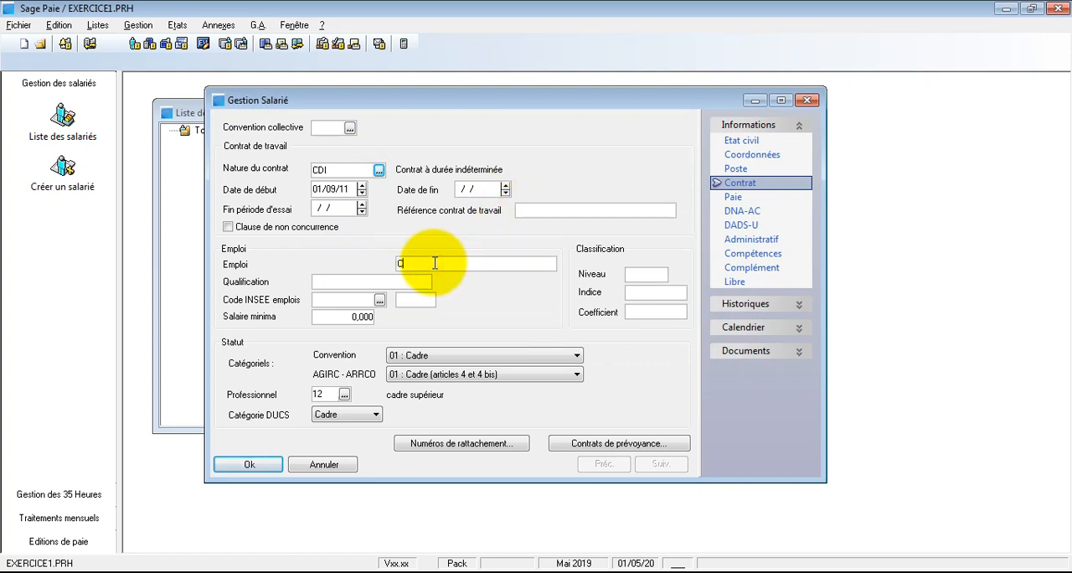
text(CHEF DE SERVICE)
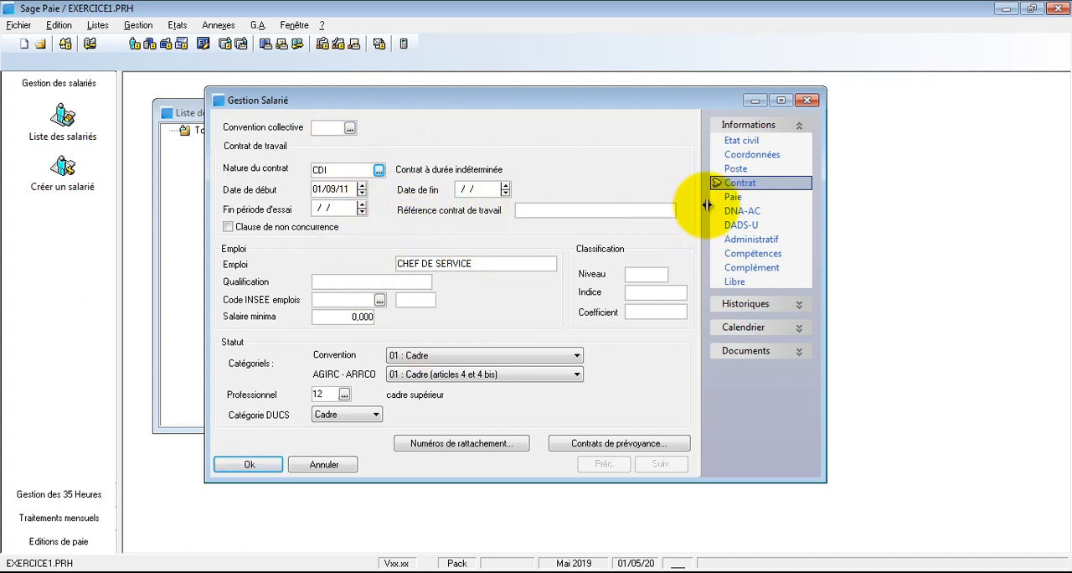
click(727, 170)
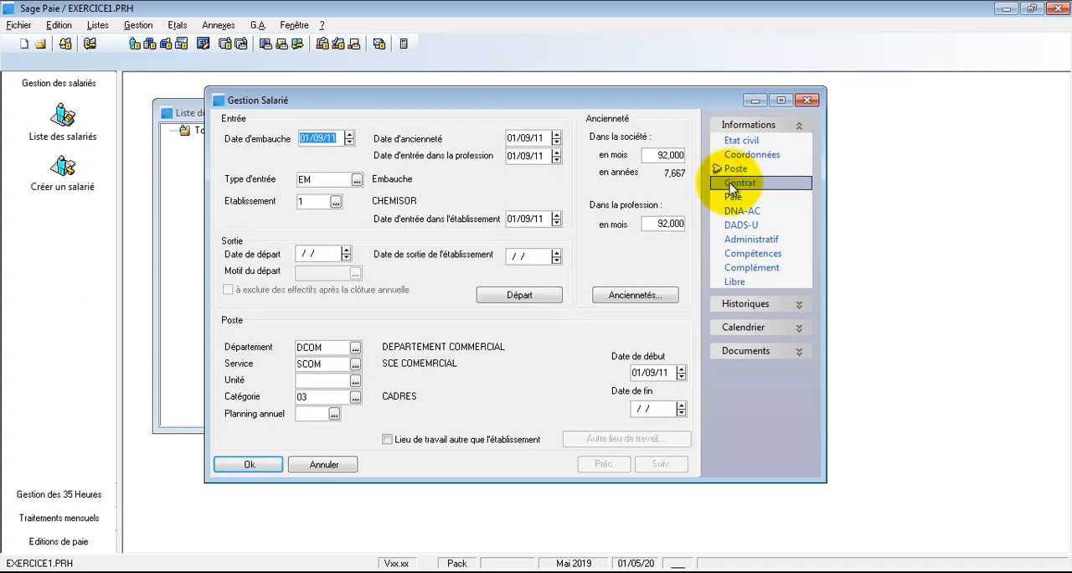
click(730, 186)
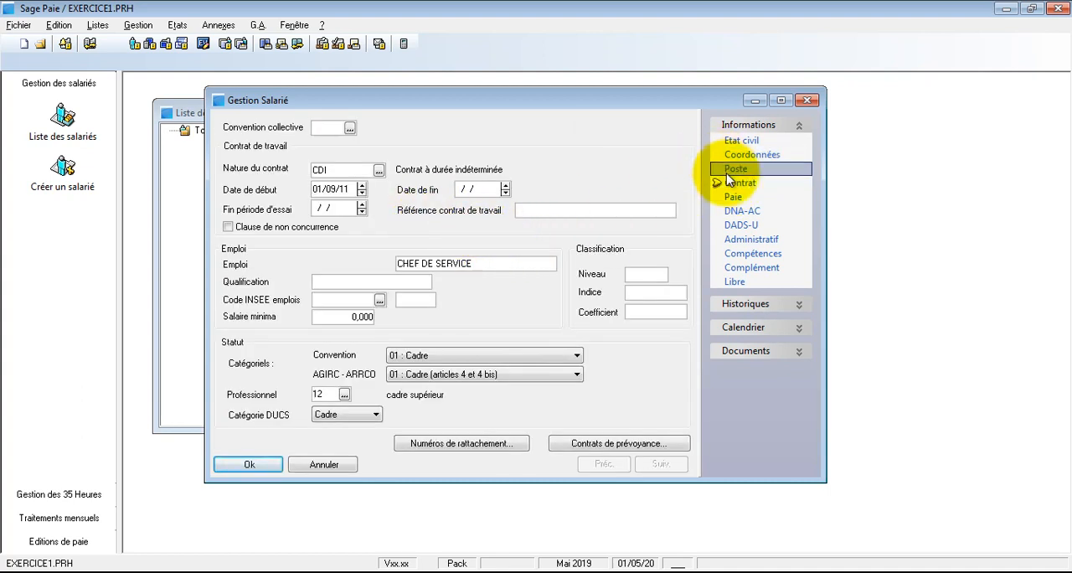
Step: In the Paie section, enter a base salary of 7000 with the Mensuel type and check the list of model payslips
click(736, 201)
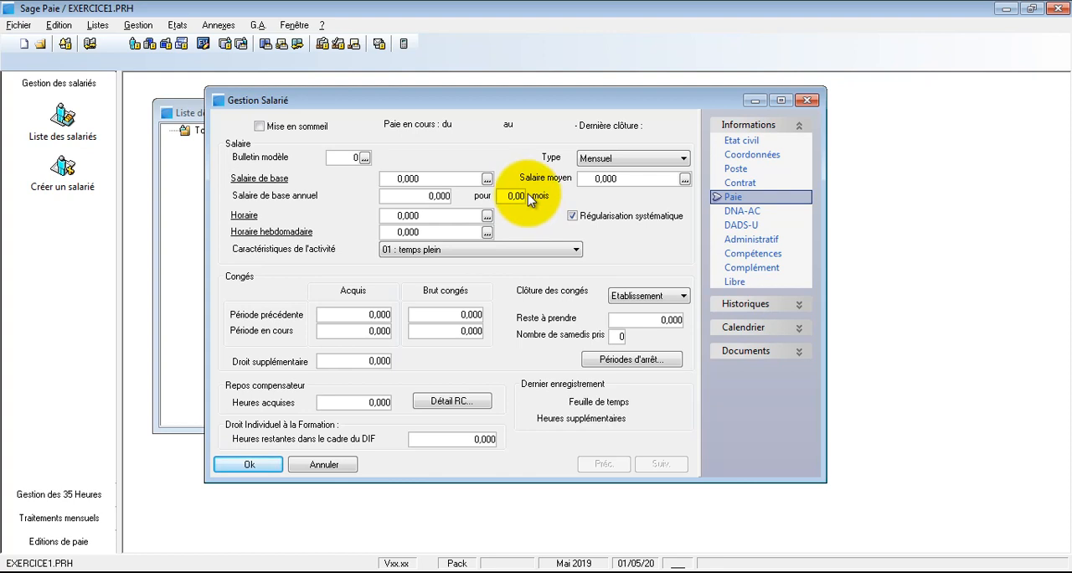
click(614, 159)
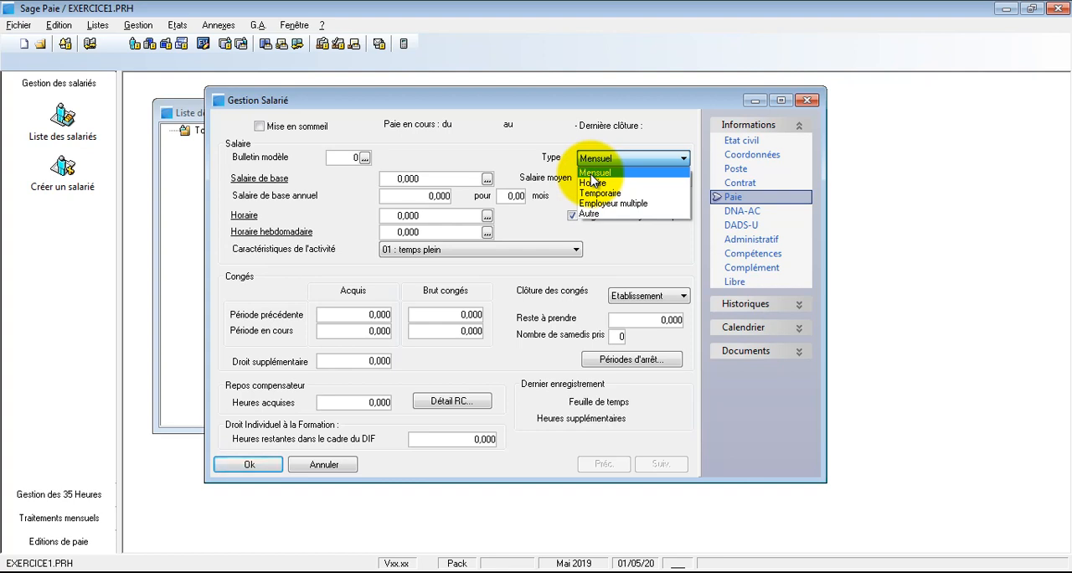
click(536, 161)
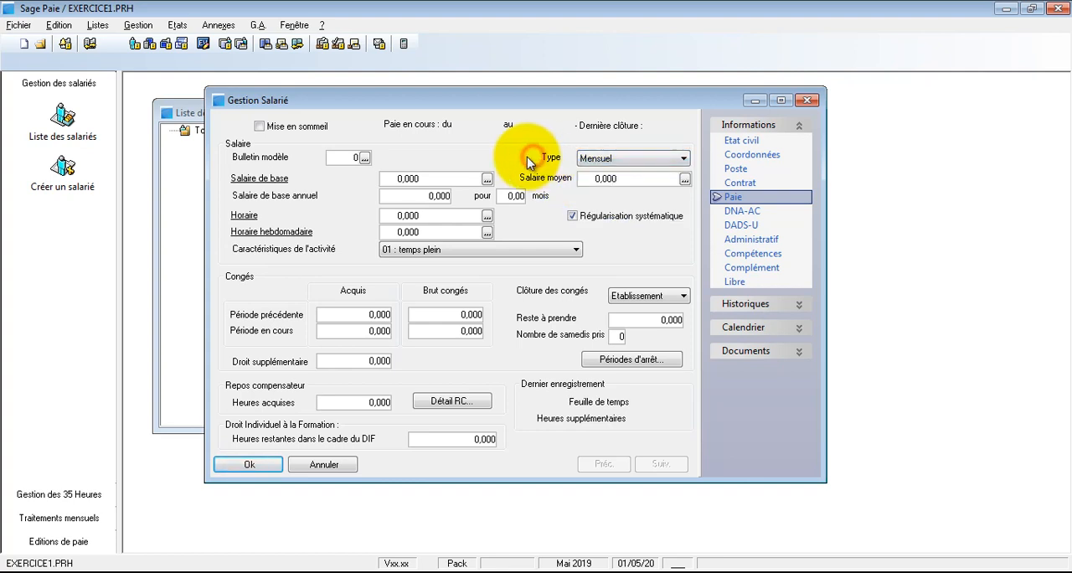
click(411, 176)
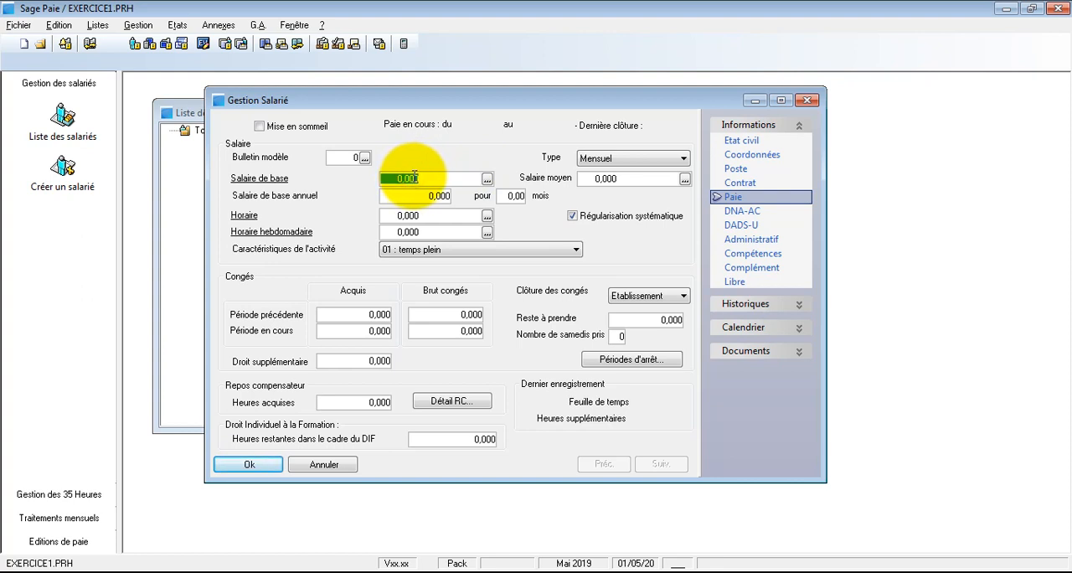
text(70)
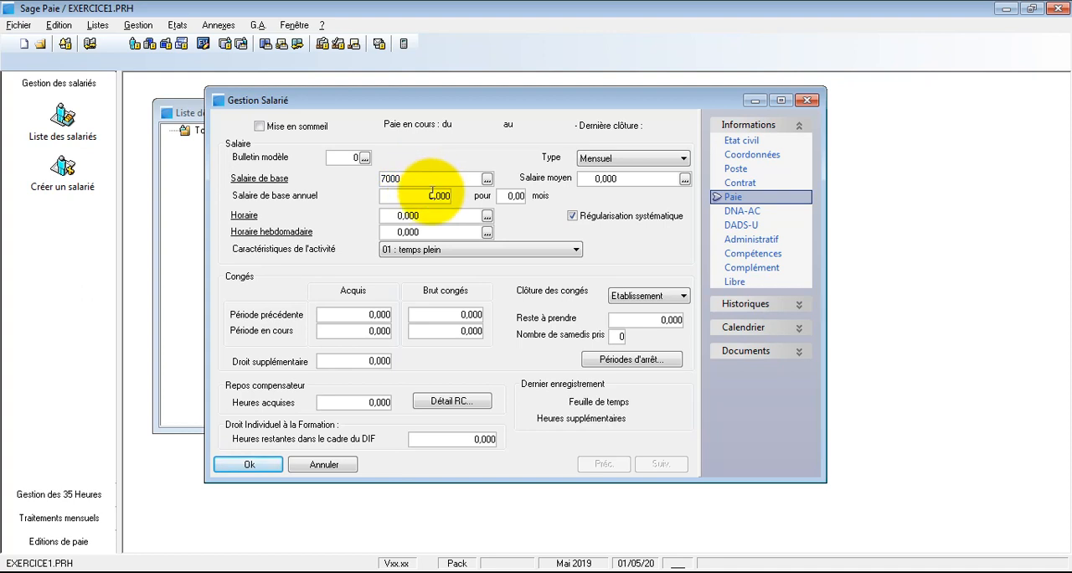
click(433, 196)
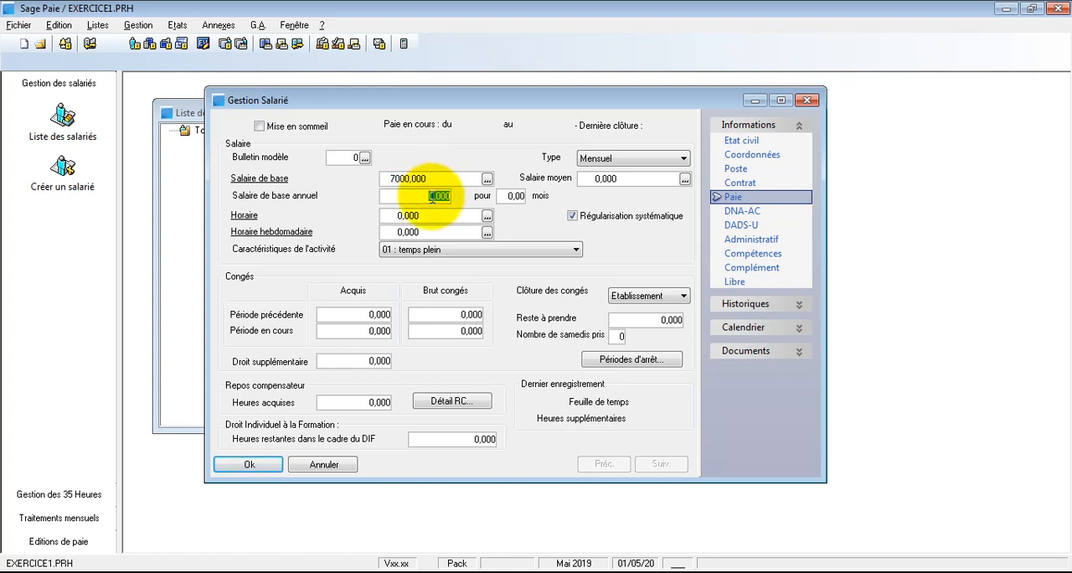
click(364, 159)
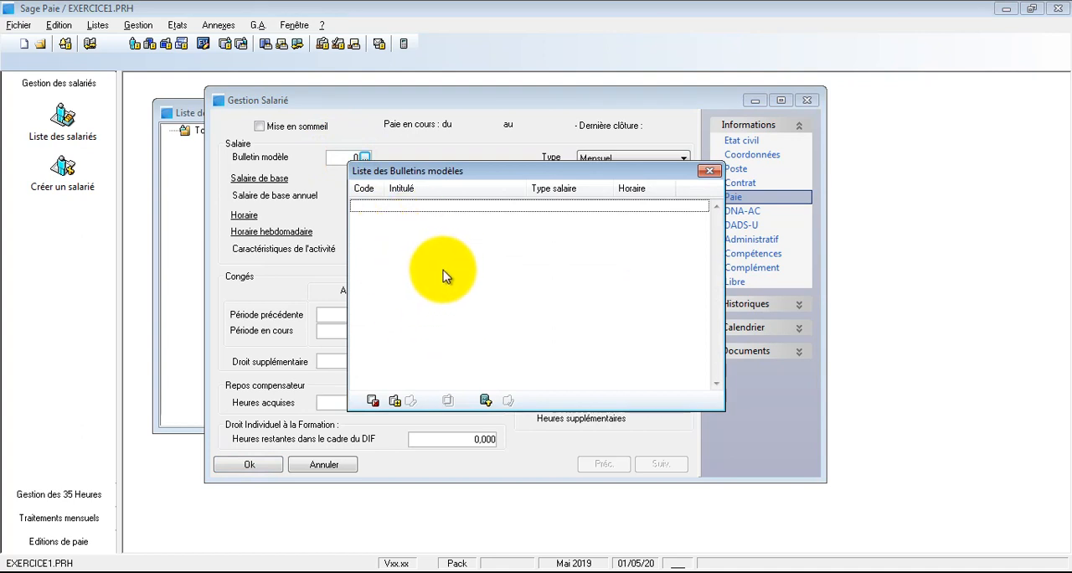
key(Escape)
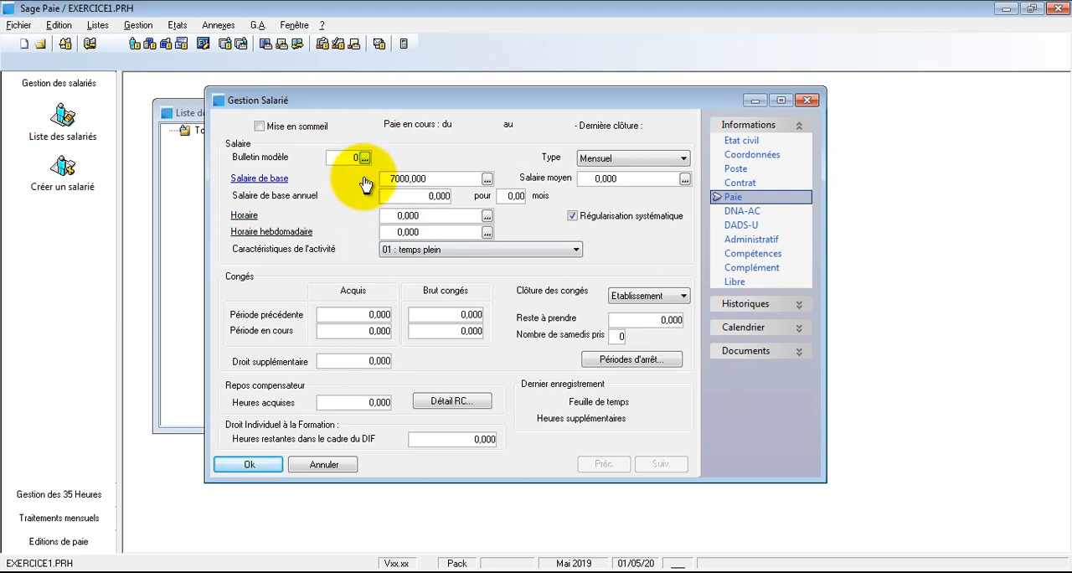
Step: Set the annual base salary to 84000 for 12 months
click(429, 179)
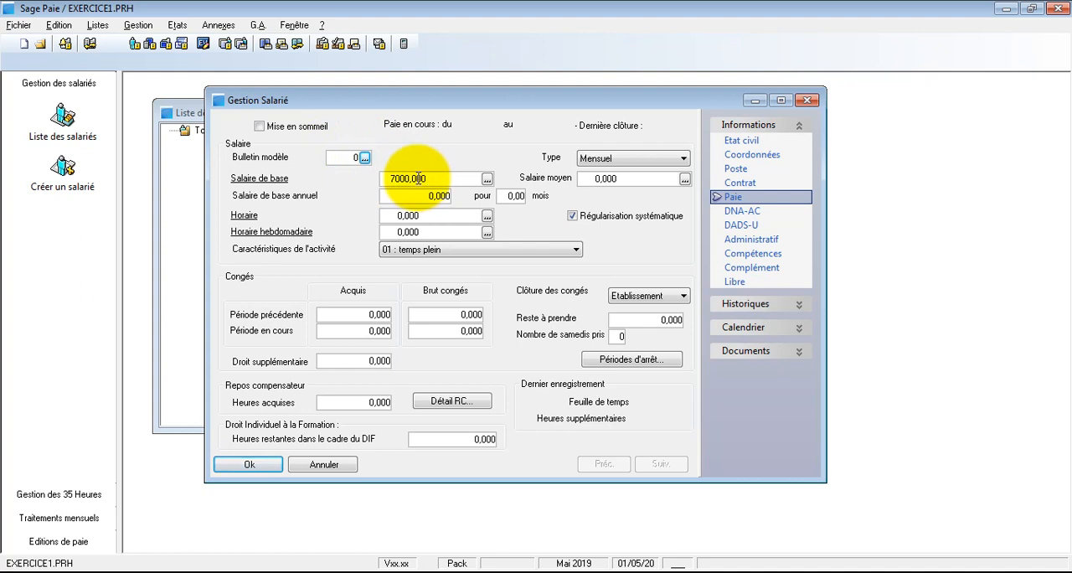
click(441, 198)
click(508, 196)
text(12)
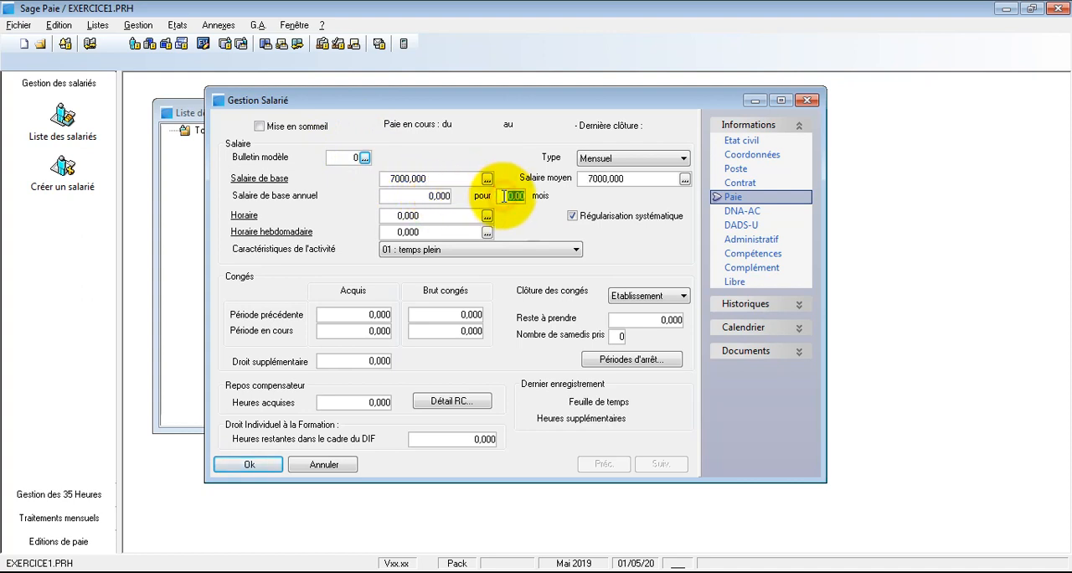
click(410, 196)
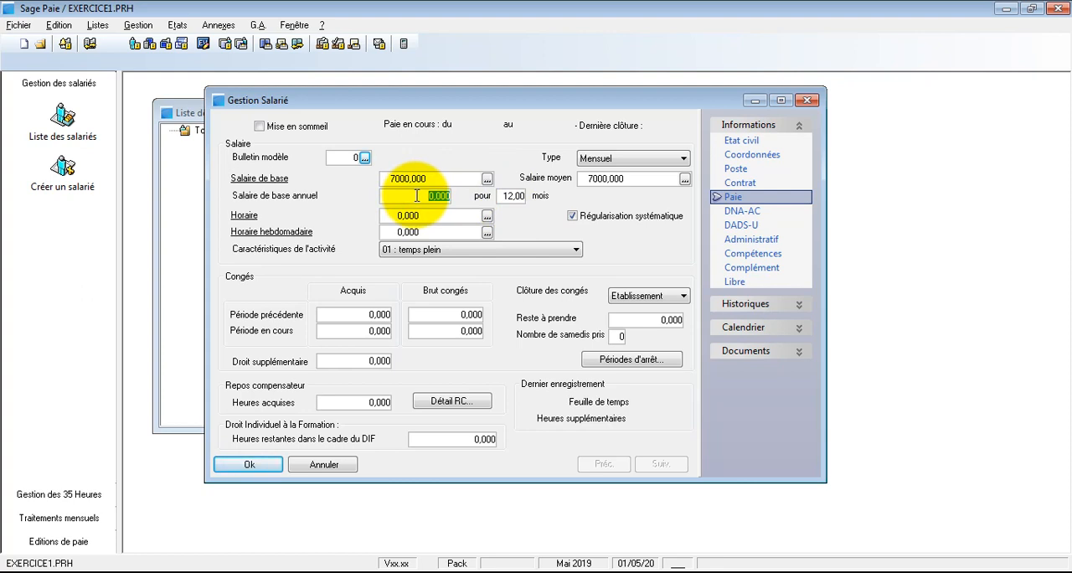
text(8400)
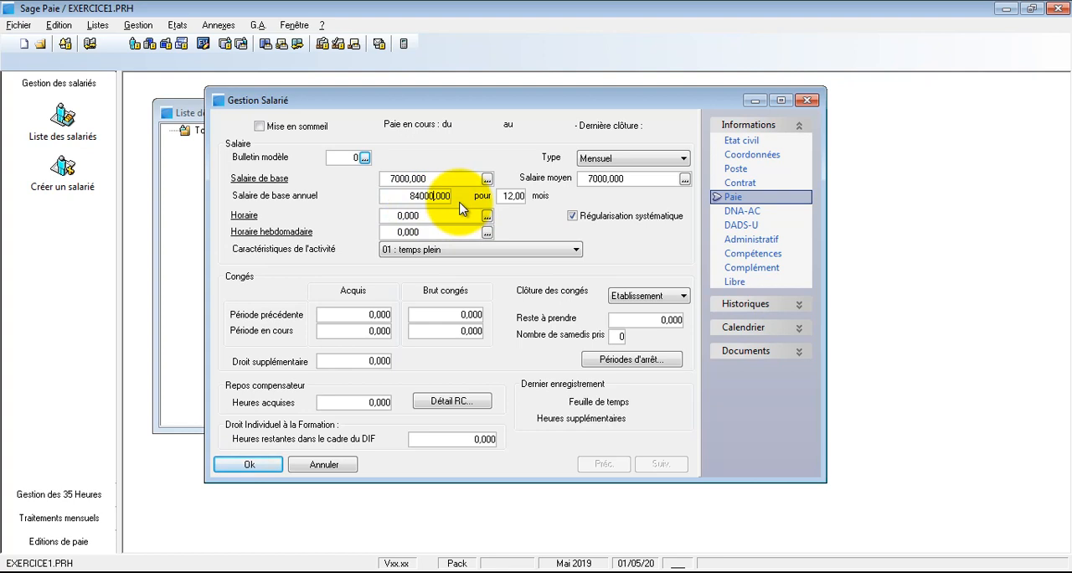
Step: Set the employee's working hours (Horaire) to 191 and the weekly hours (Horaire hebdomadaire) to 44
click(431, 215)
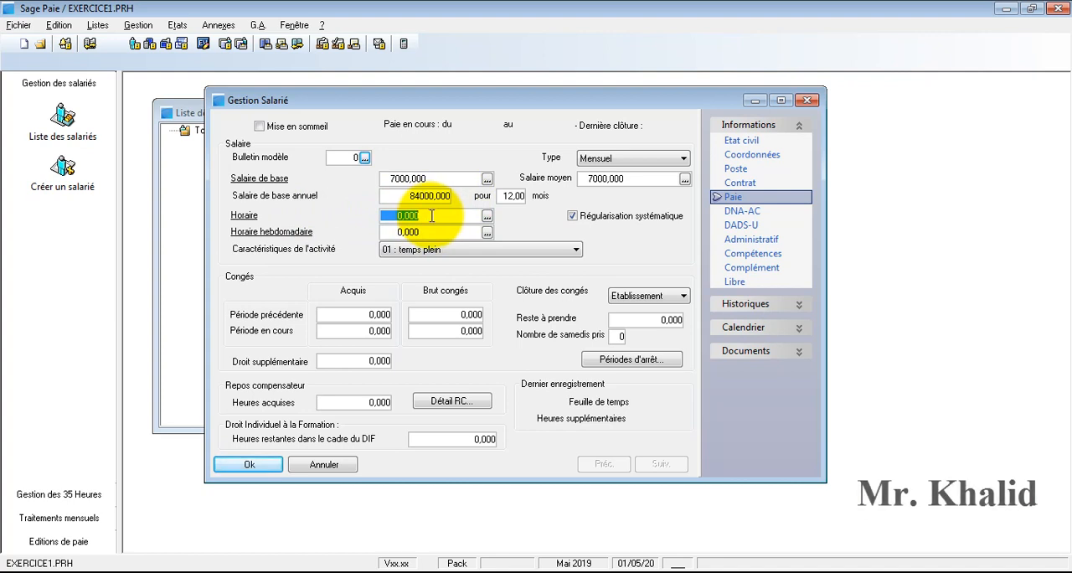
text(191)
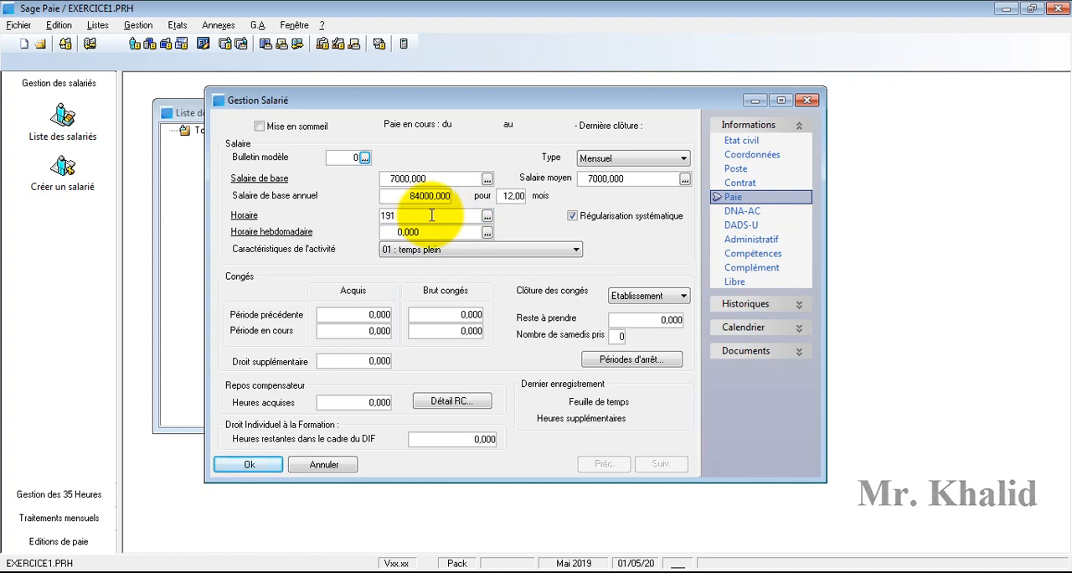
click(431, 233)
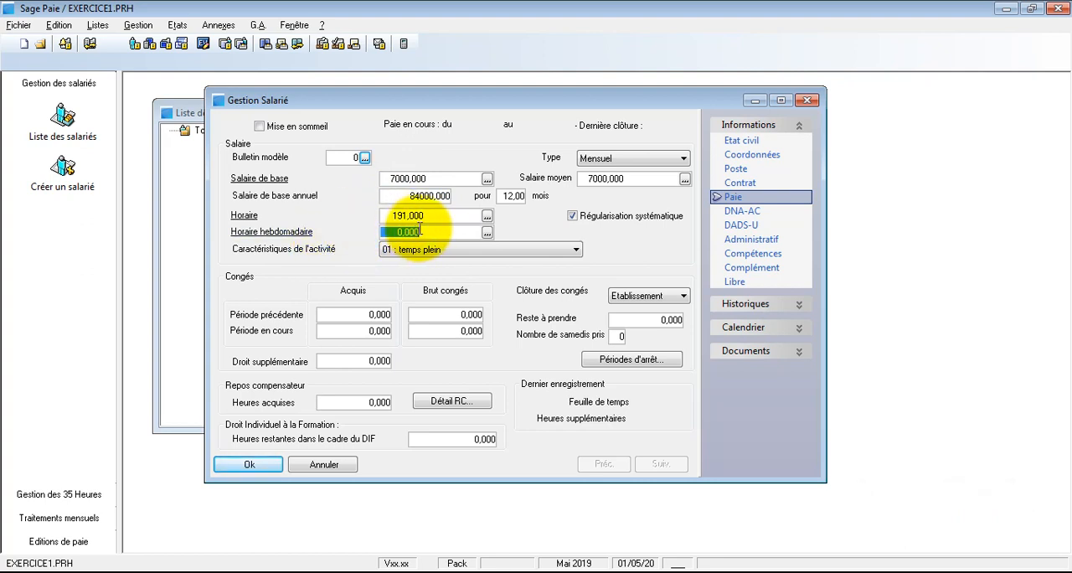
text(44)
Step: Replace the Horaire value with the constant HORAISOC (Horaire société), checking its definition in the list of constants
click(429, 217)
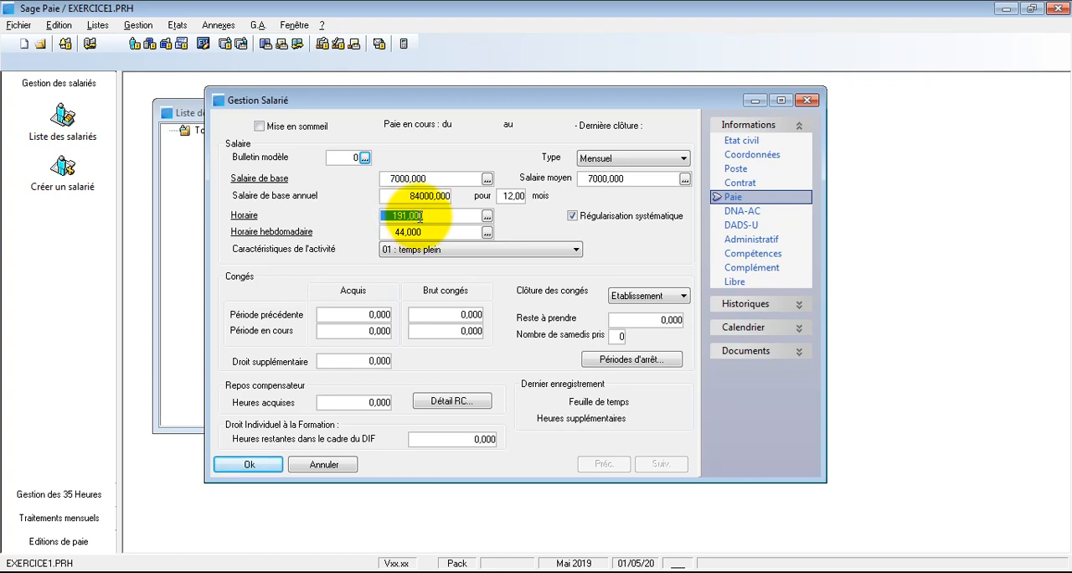
text(HORAISOC)
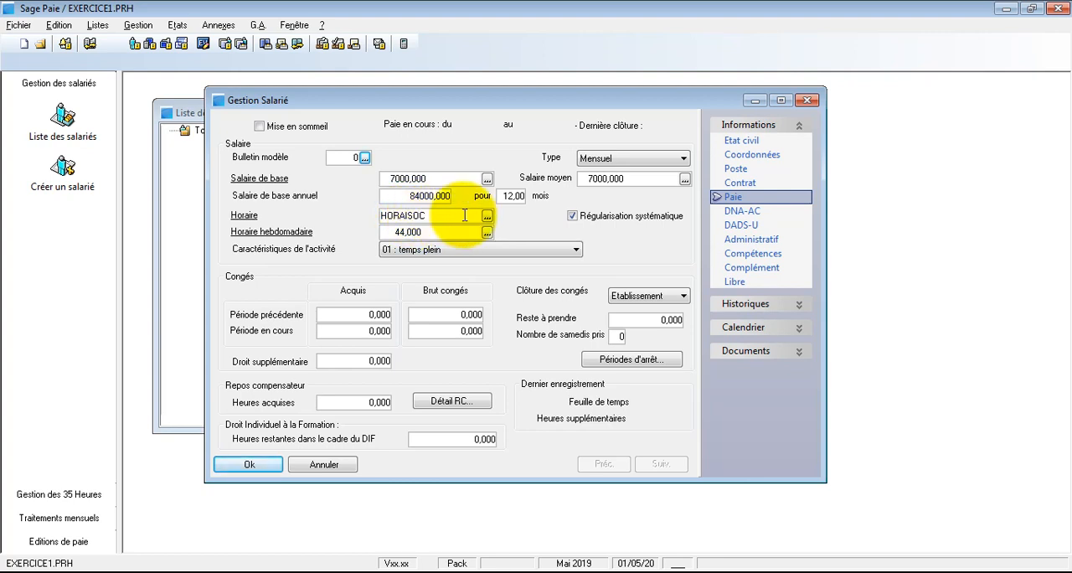
click(486, 217)
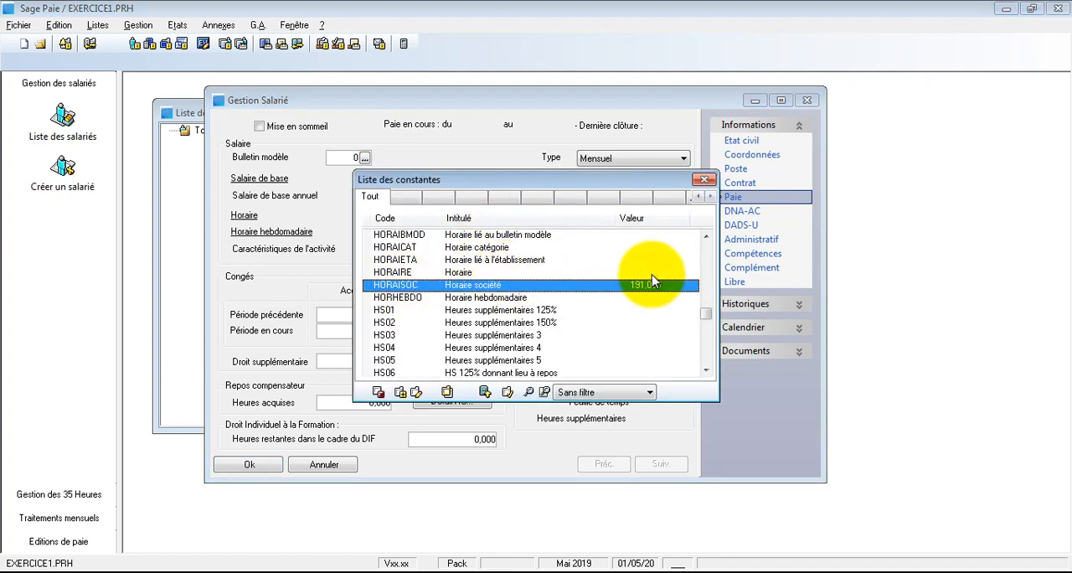
click(421, 388)
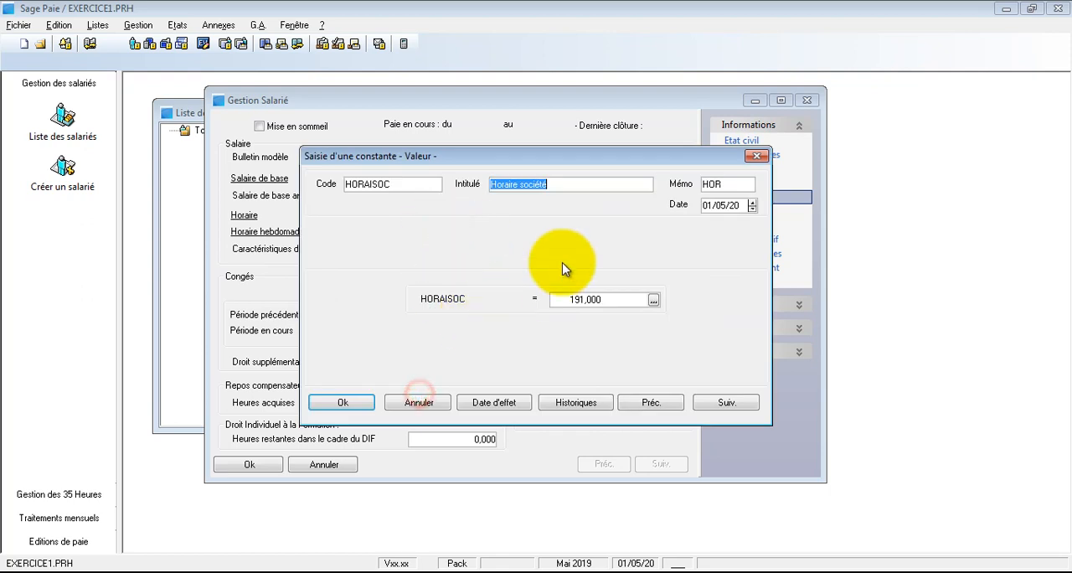
click(343, 402)
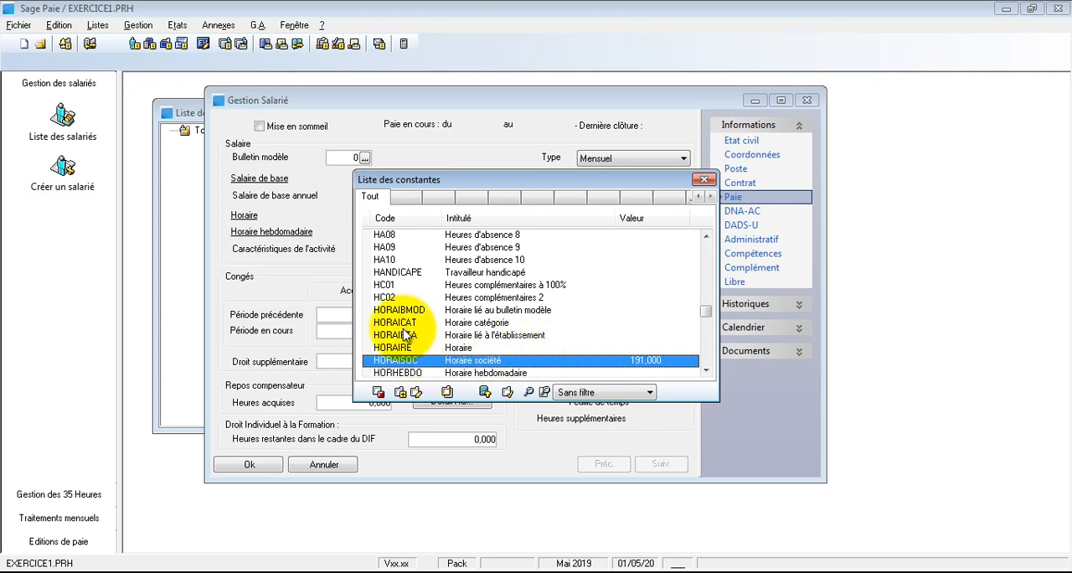
double_click(410, 361)
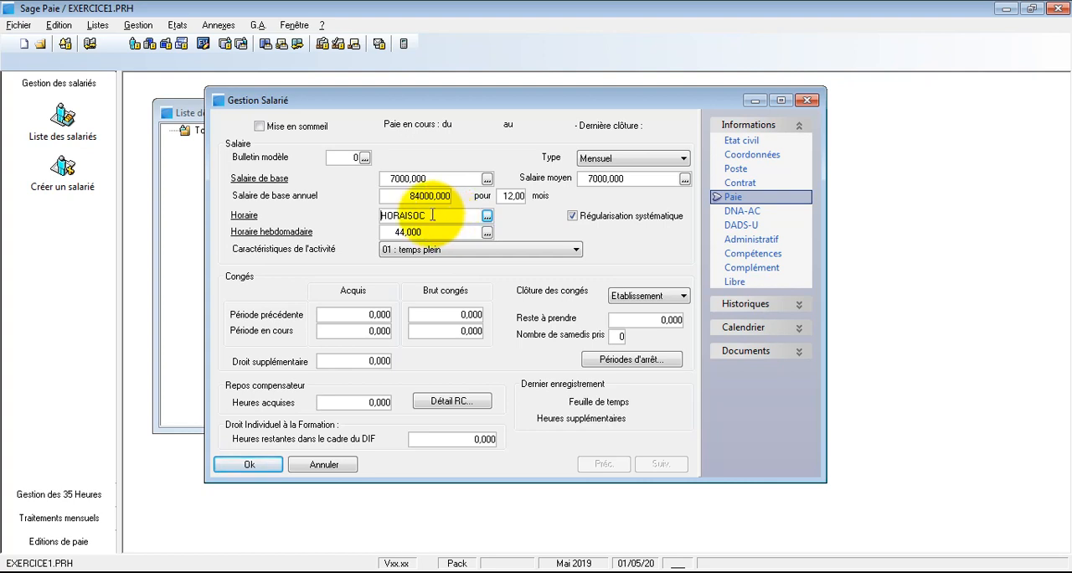
double_click(418, 215)
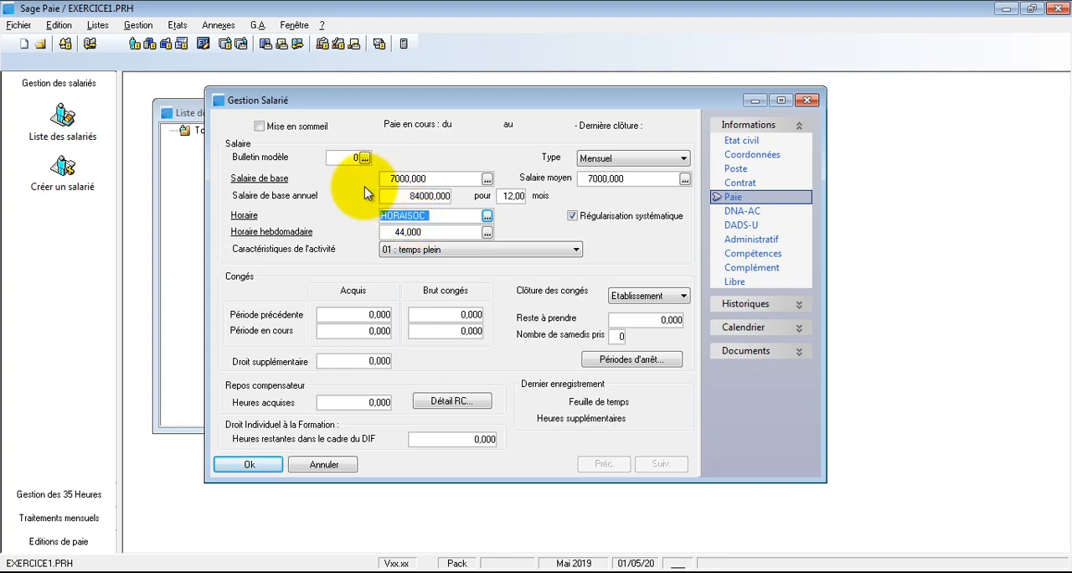
Step: Look up the HORAISOC (Horaire société) constant in the list of constants and examine its assigned value
click(104, 32)
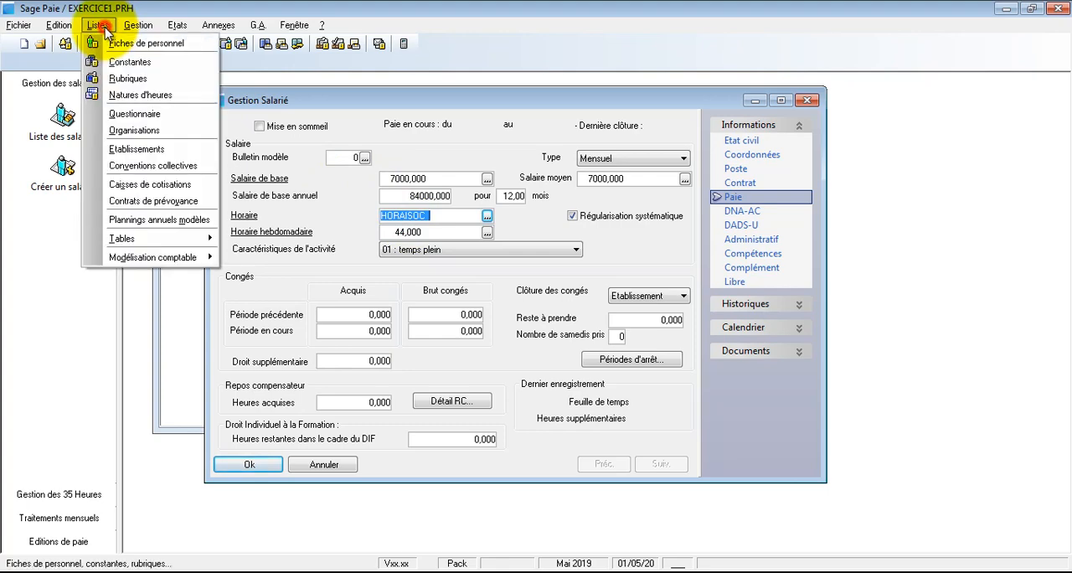
click(129, 60)
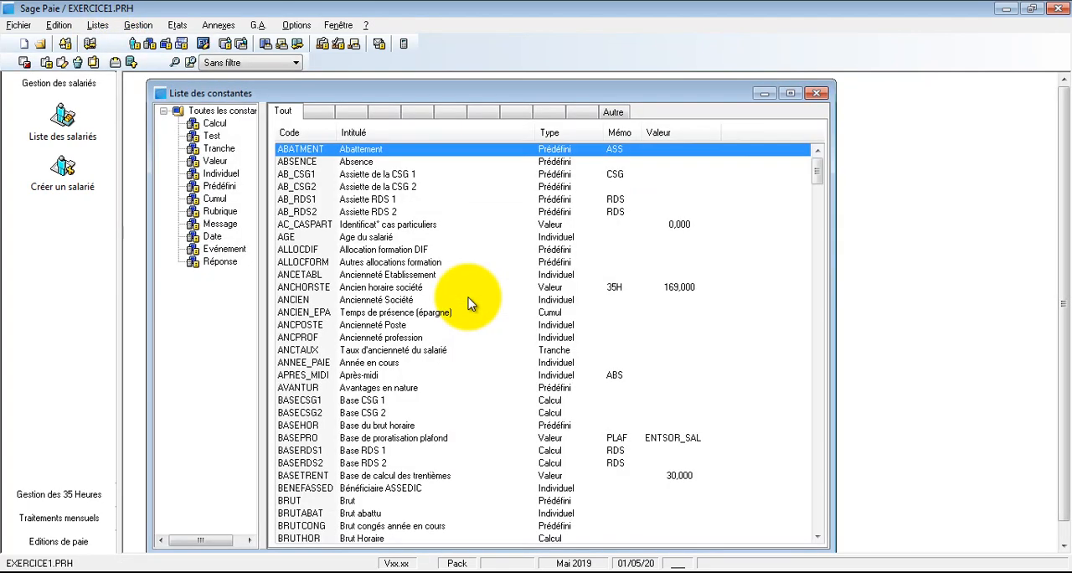
drag(816, 165, 818, 383)
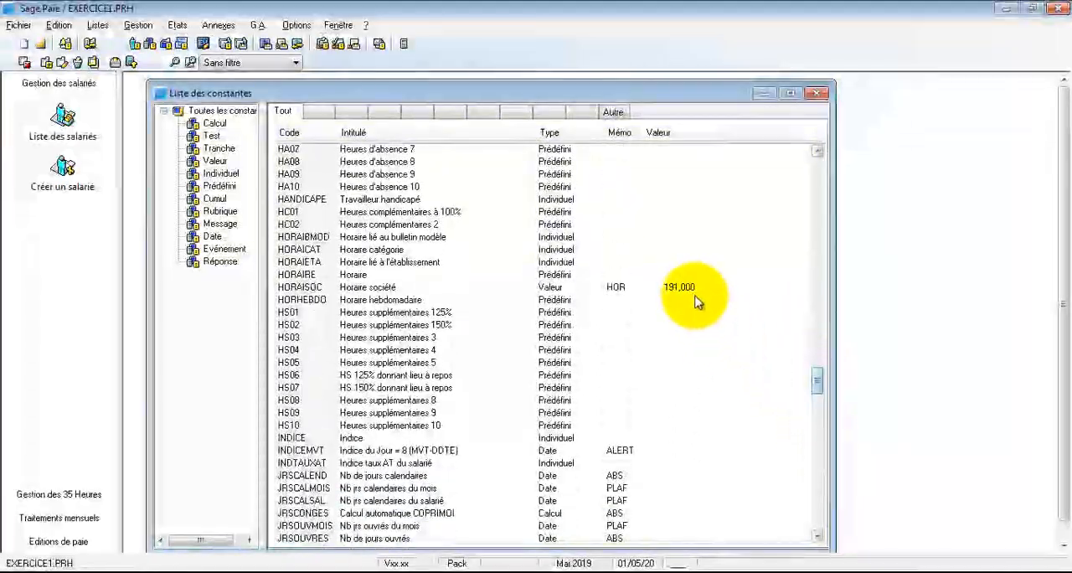
double_click(682, 275)
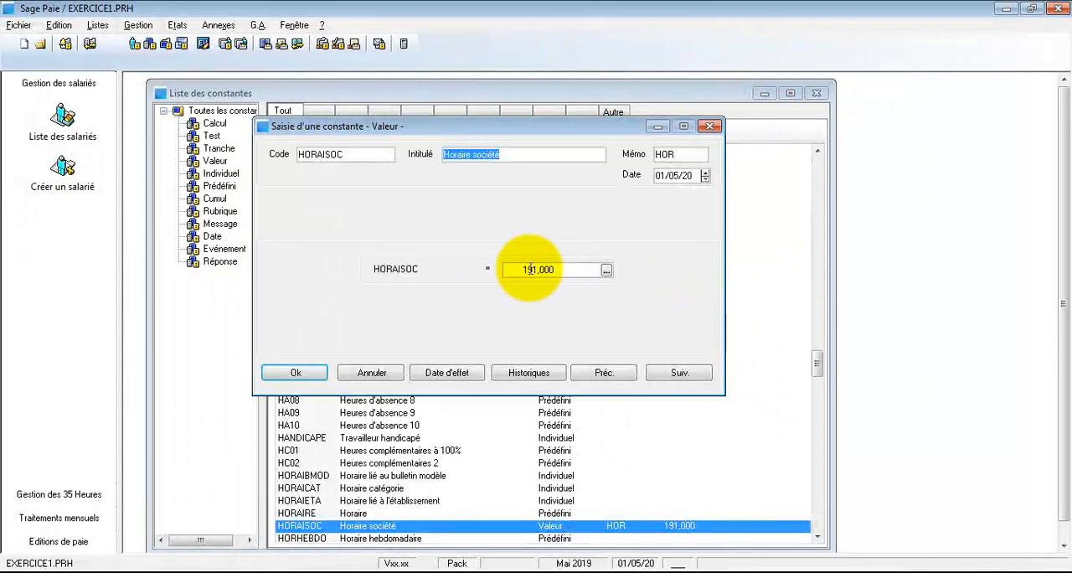
double_click(530, 269)
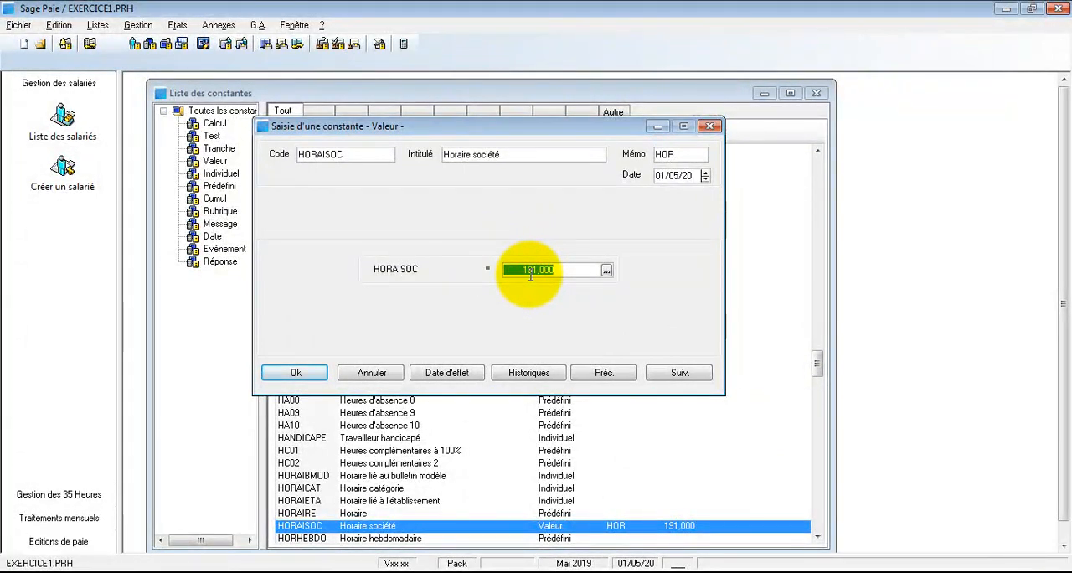
click(295, 372)
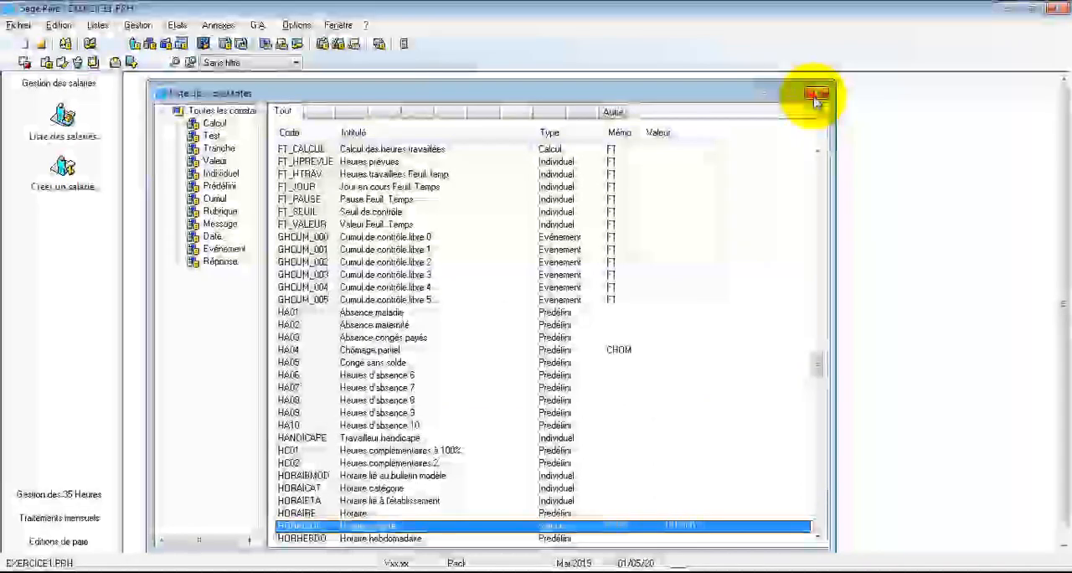
click(816, 93)
Step: Review the base salary, Horaire and weekly hours entries in the Paie section of the employee record
click(428, 216)
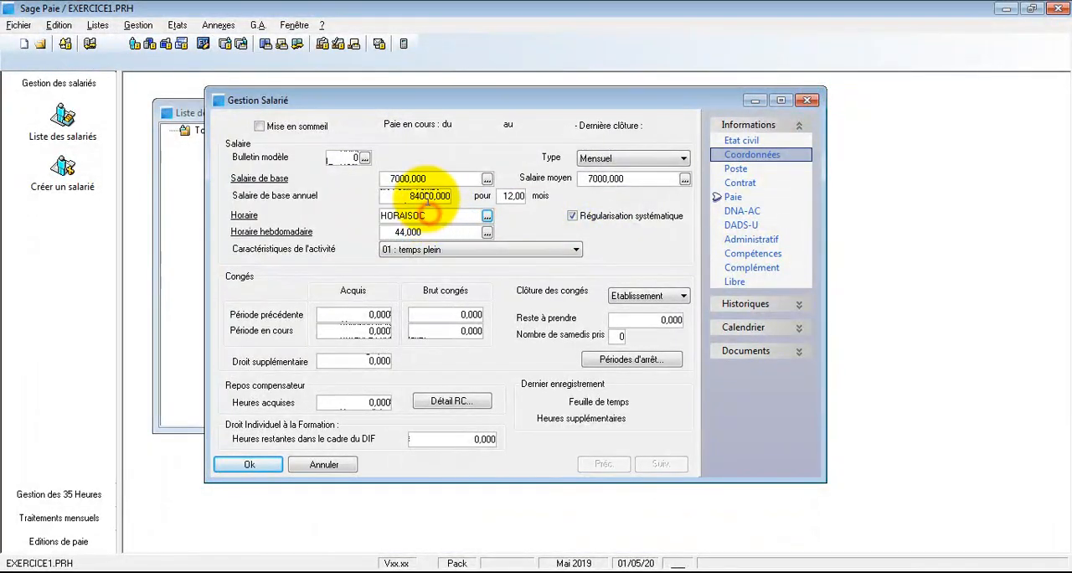
click(433, 179)
click(433, 214)
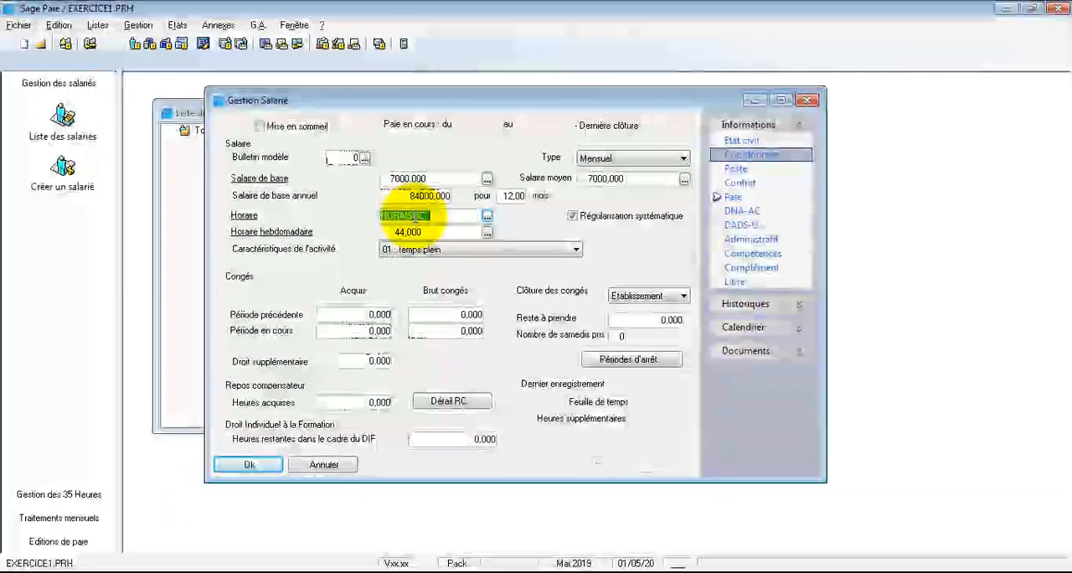
click(424, 231)
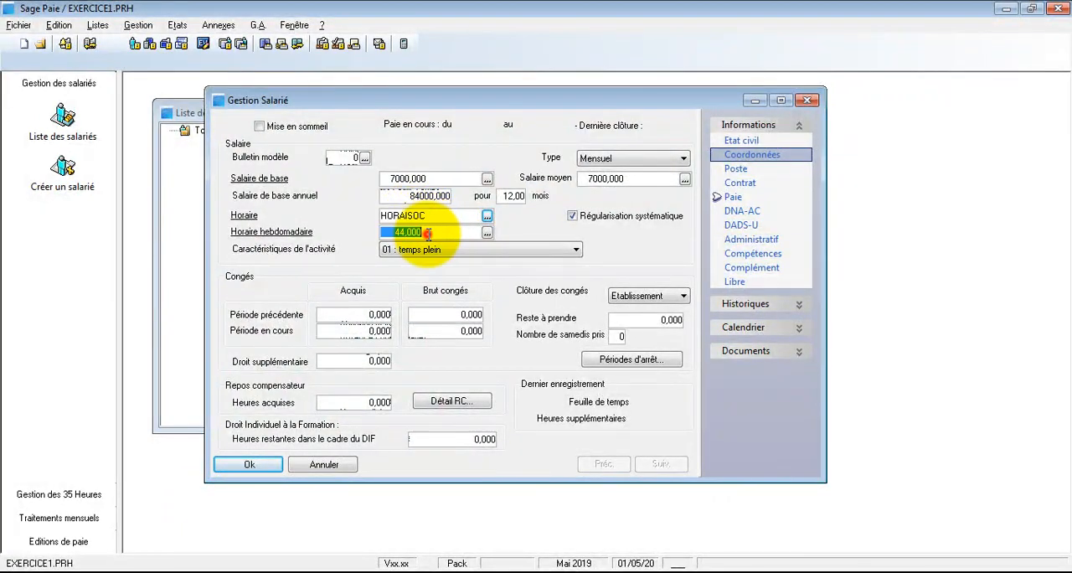
click(407, 215)
click(429, 178)
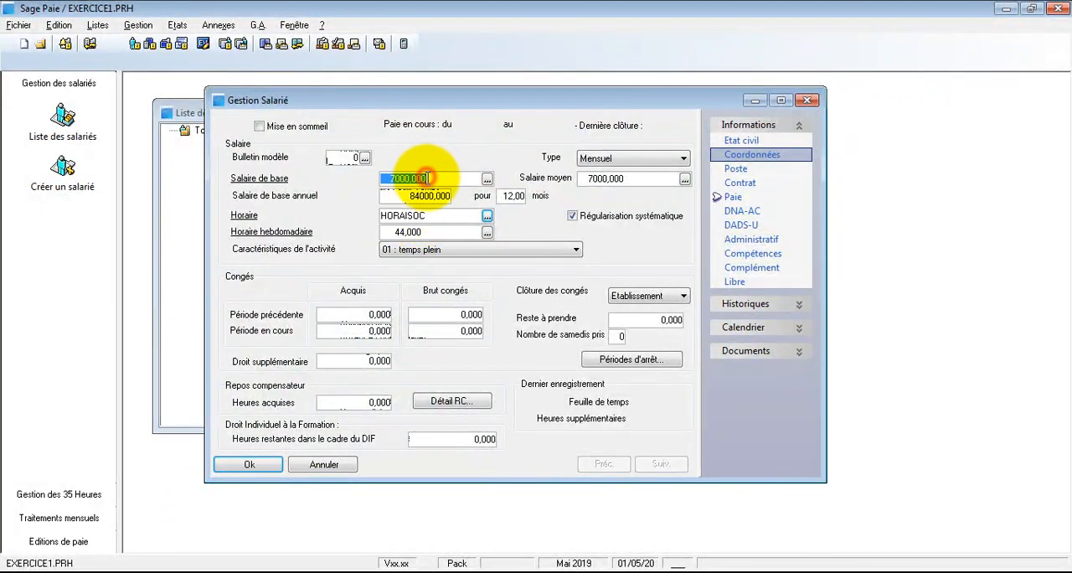
click(738, 181)
click(720, 198)
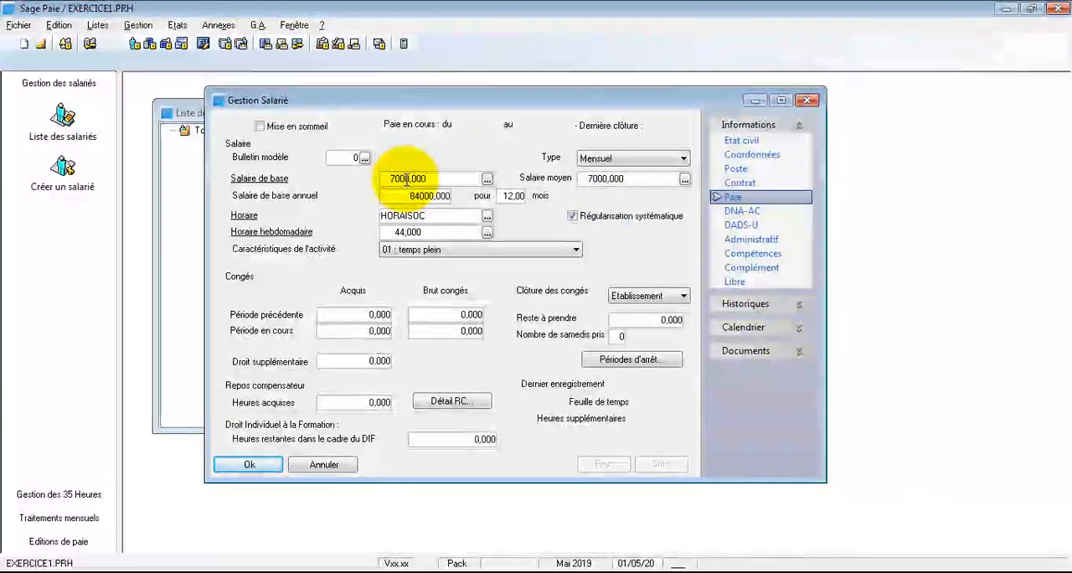
Step: Examine the definition of the SALBASE (Salaire de base) constant linked to the base salary
click(256, 183)
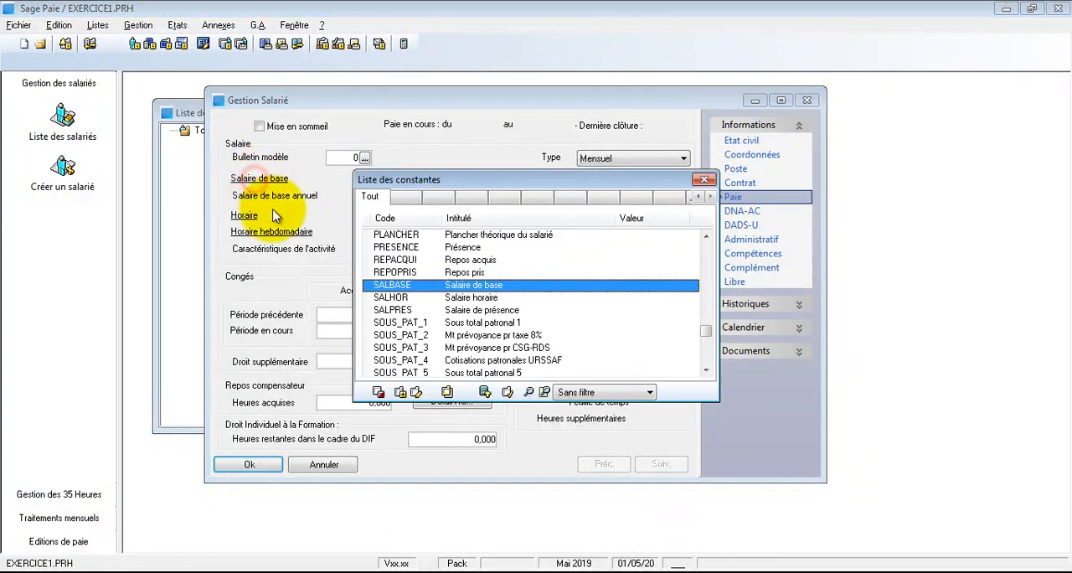
click(416, 392)
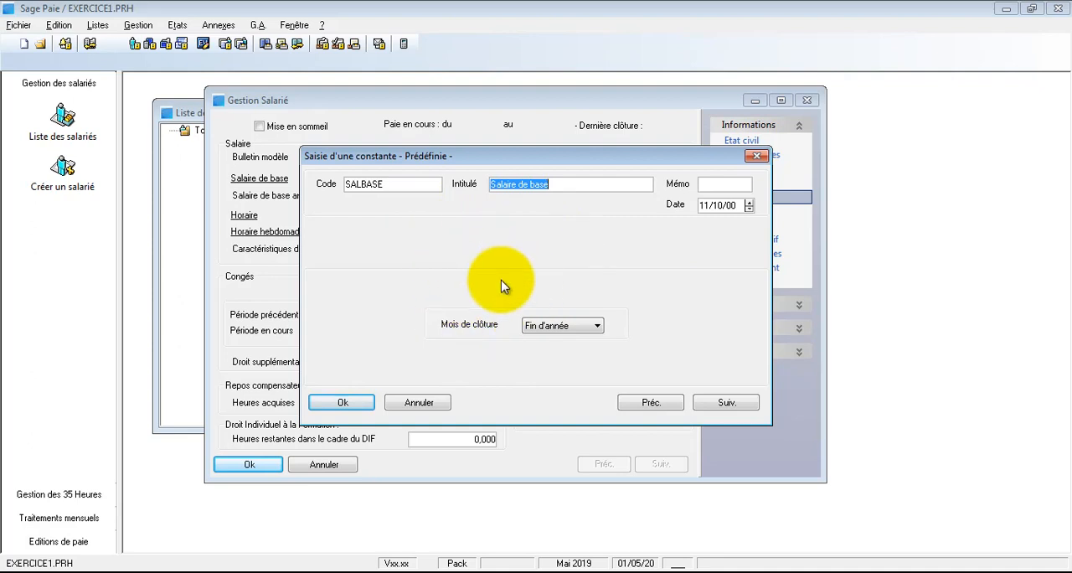
click(362, 400)
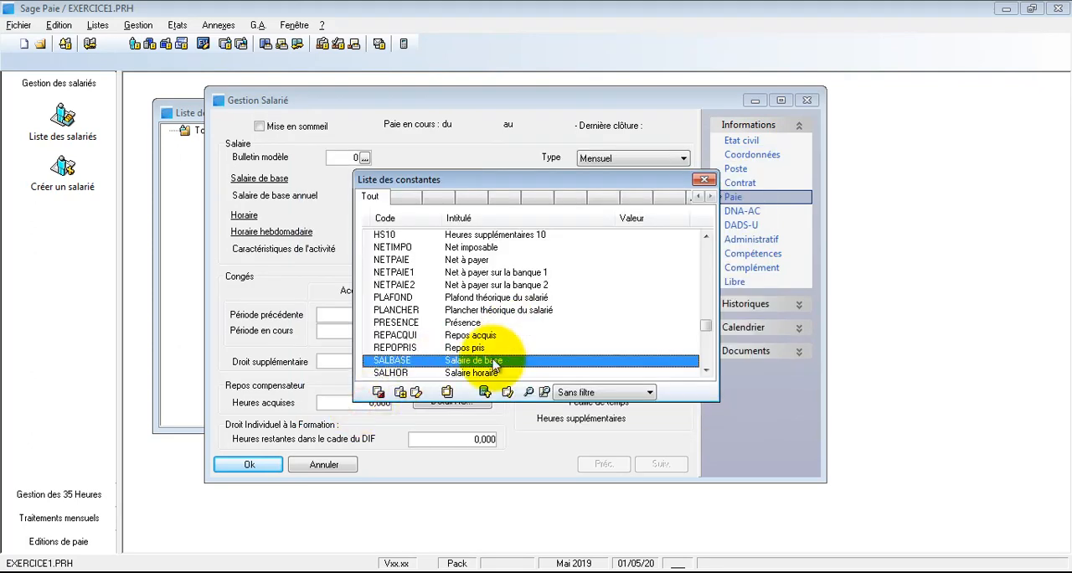
click(701, 179)
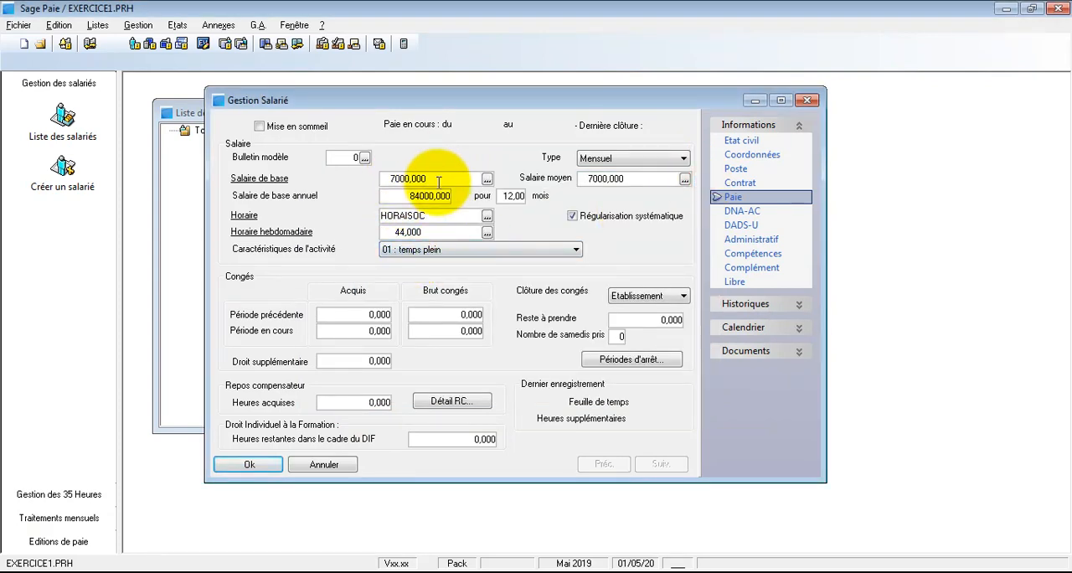
Step: Recheck the employee's base salary and working hours, and save the employee record
drag(435, 178, 385, 179)
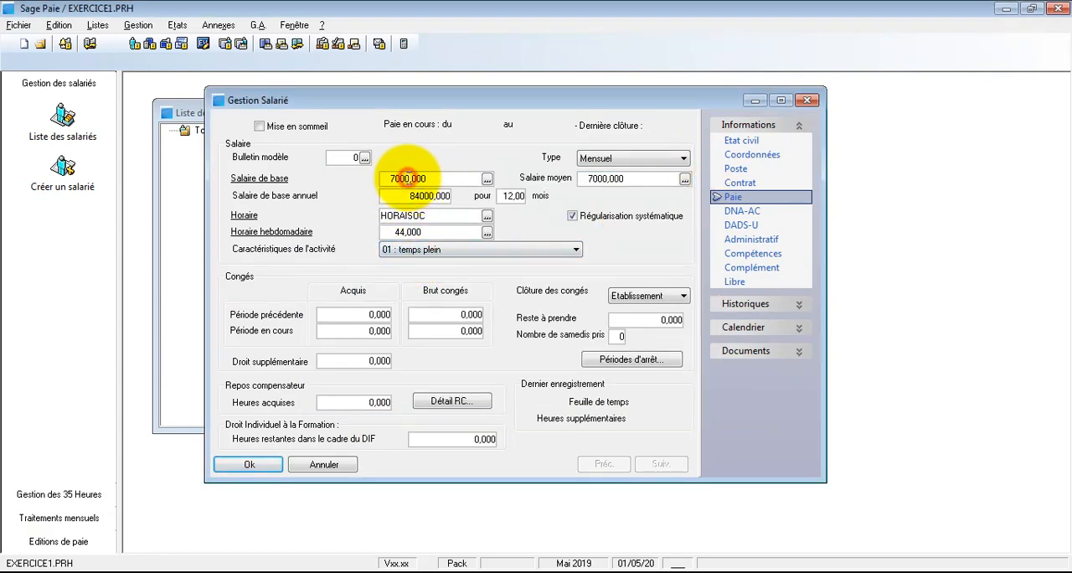
click(406, 178)
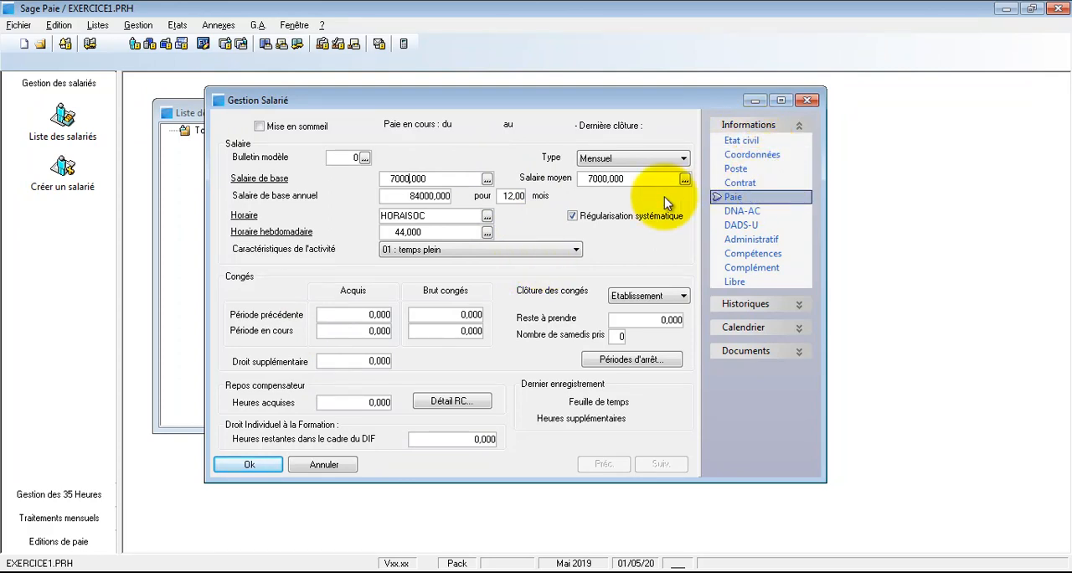
double_click(395, 216)
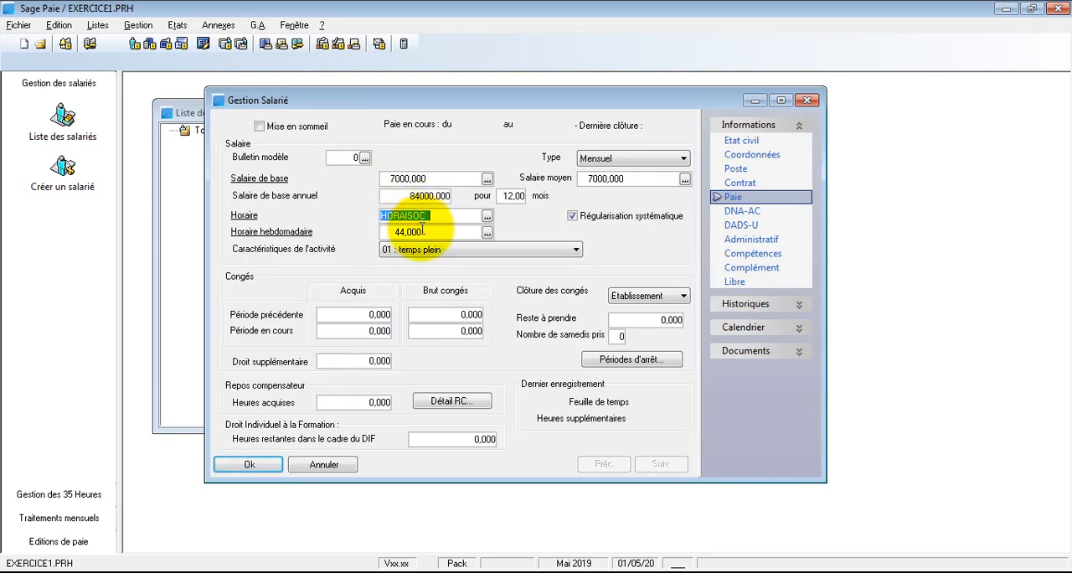
double_click(423, 231)
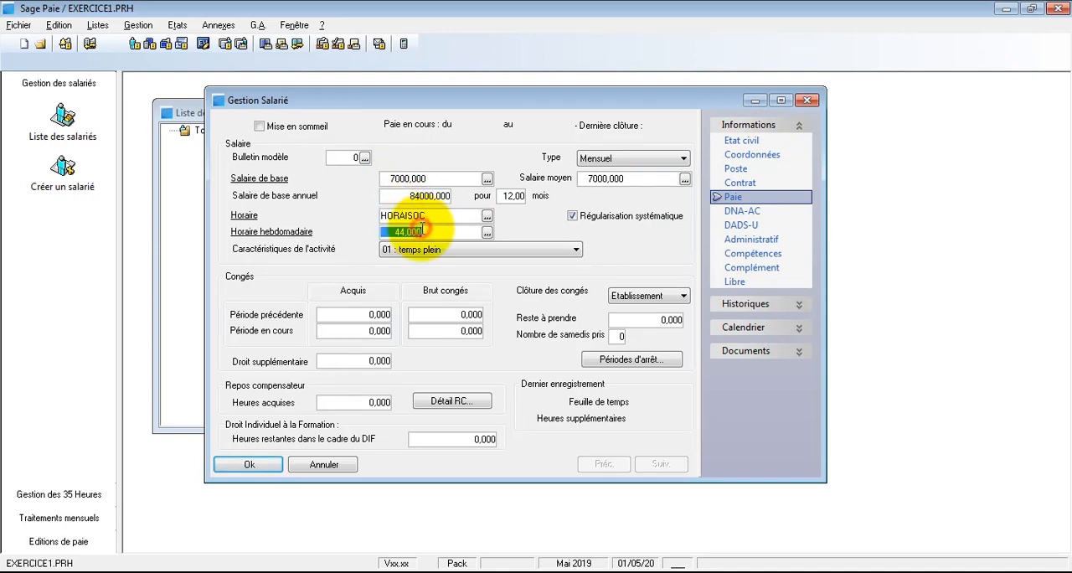
double_click(411, 178)
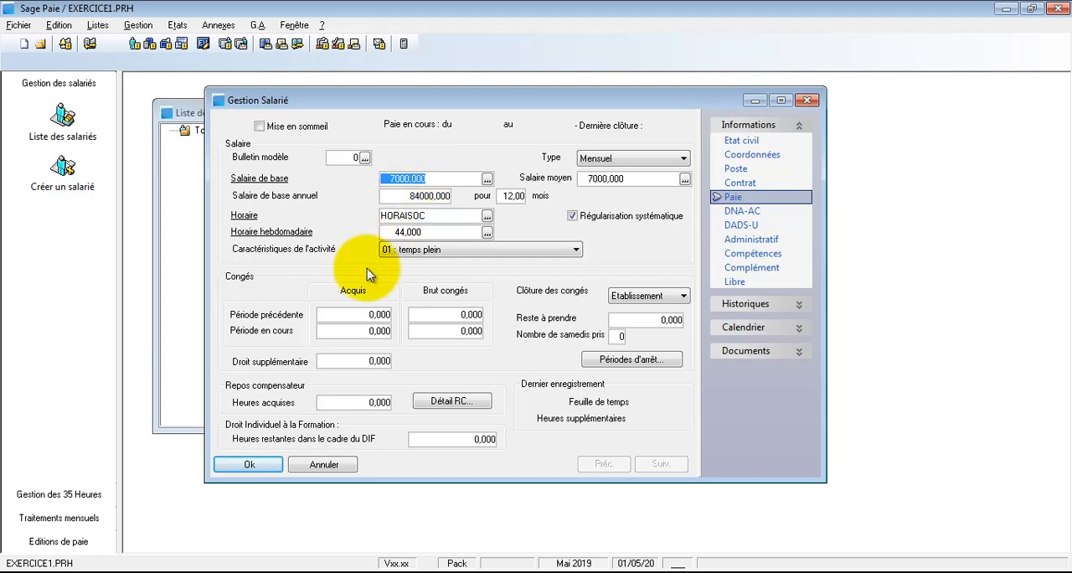
click(260, 463)
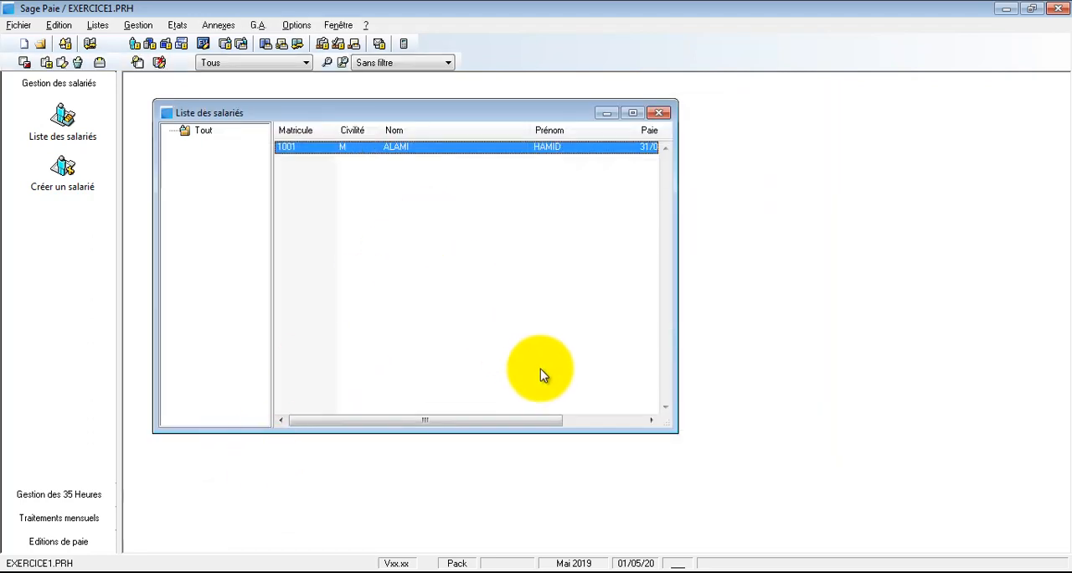
Step: Widen the employee list window to show the Paie, Clôture and Etat columns in full
drag(672, 431, 903, 442)
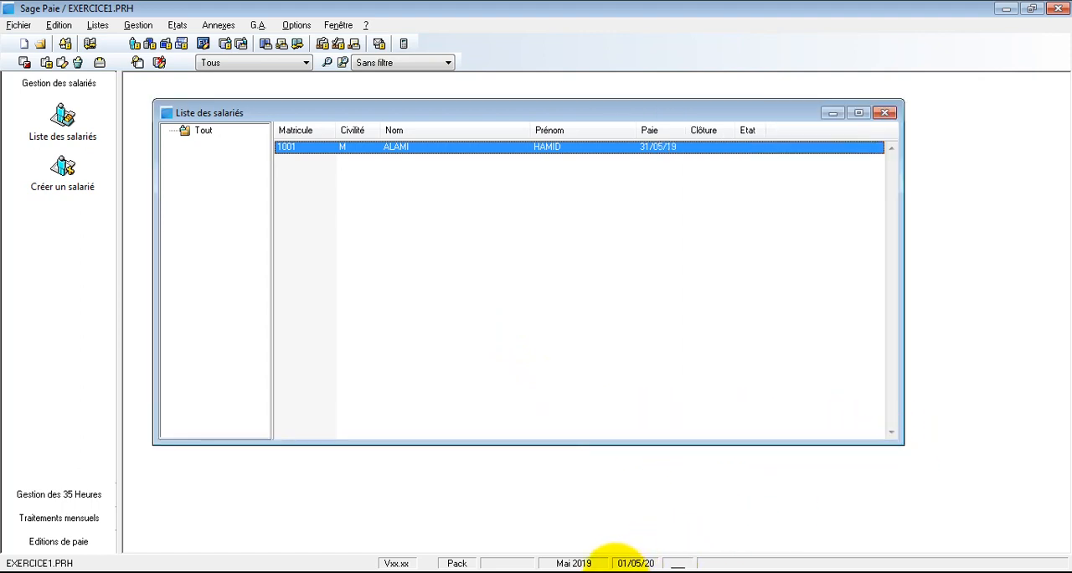
click(616, 572)
click(616, 569)
click(599, 287)
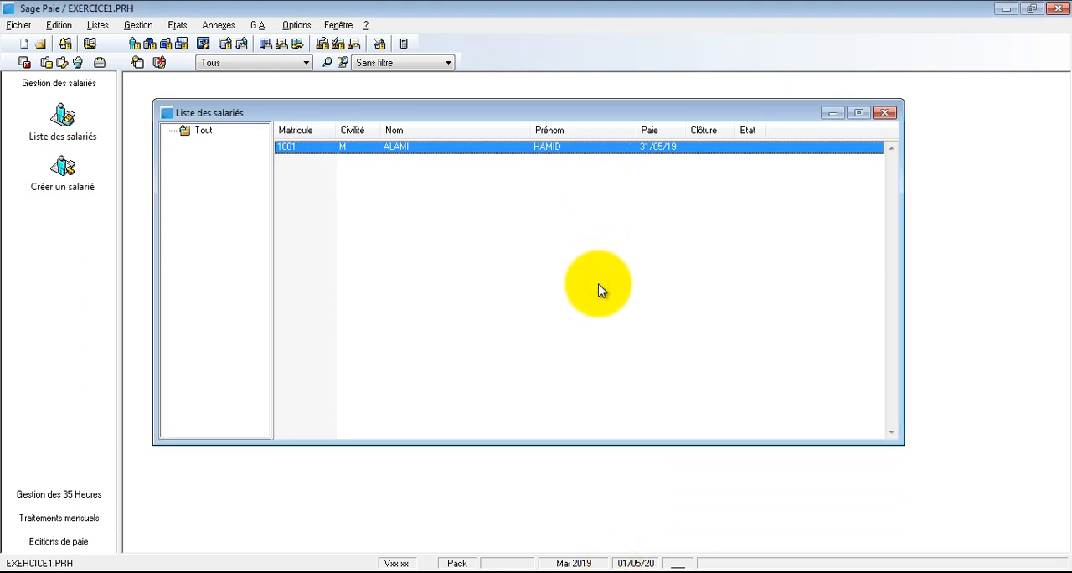